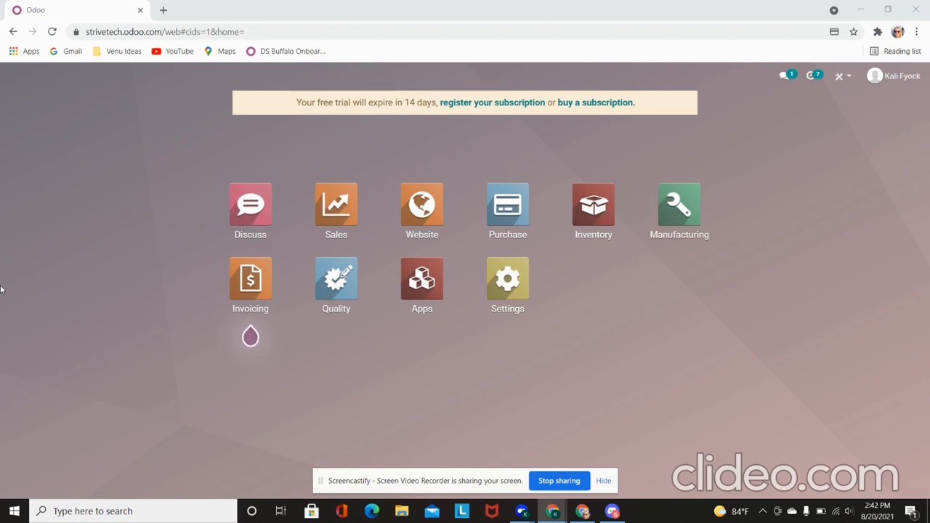
Step: Create a new sales quotation and select the customer
left_click(336, 212)
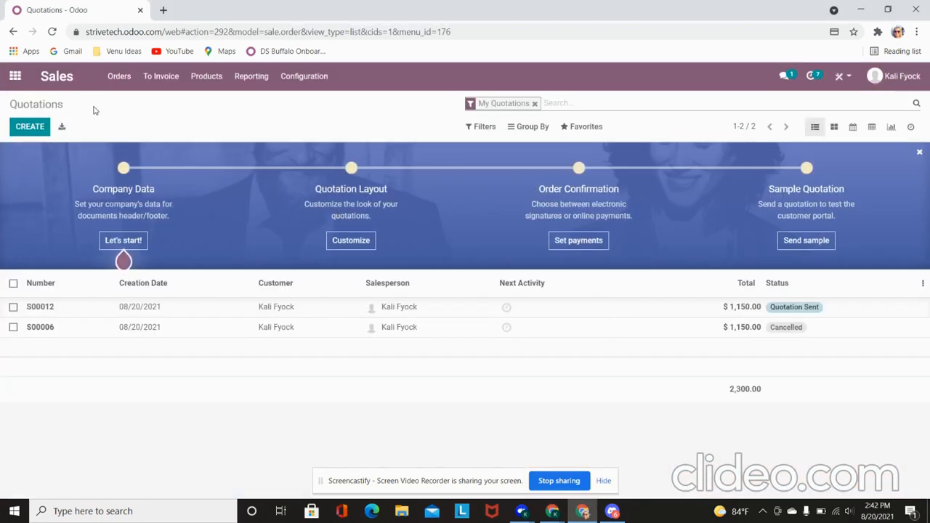
left_click(27, 133)
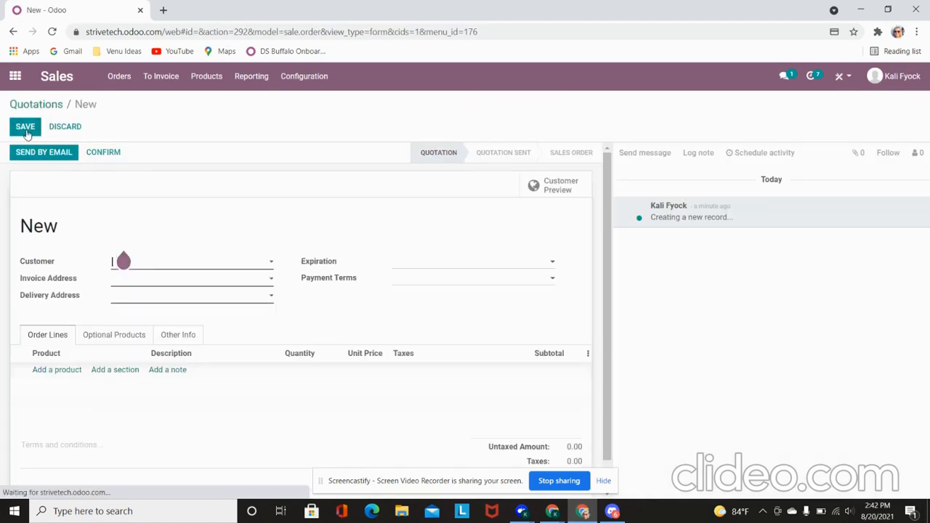
left_click(157, 266)
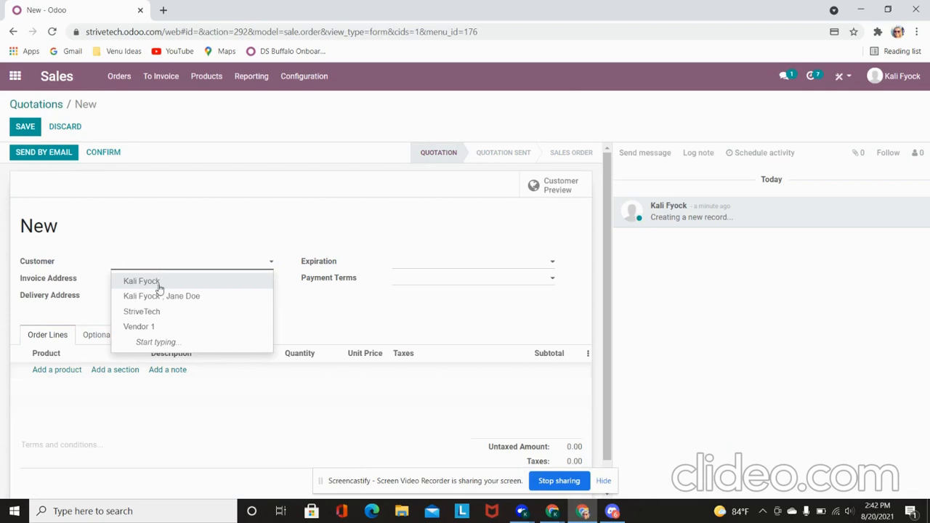
left_click(157, 284)
Step: Add a Strive Data Band line at 1,000.00 and set expiration to 08/31/2021
left_click(58, 370)
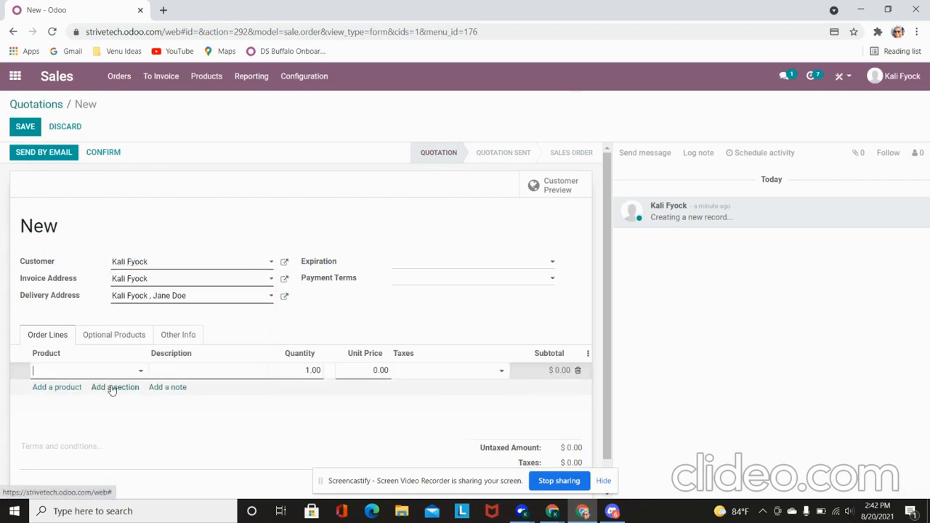
left_click(107, 370)
left_click(96, 389)
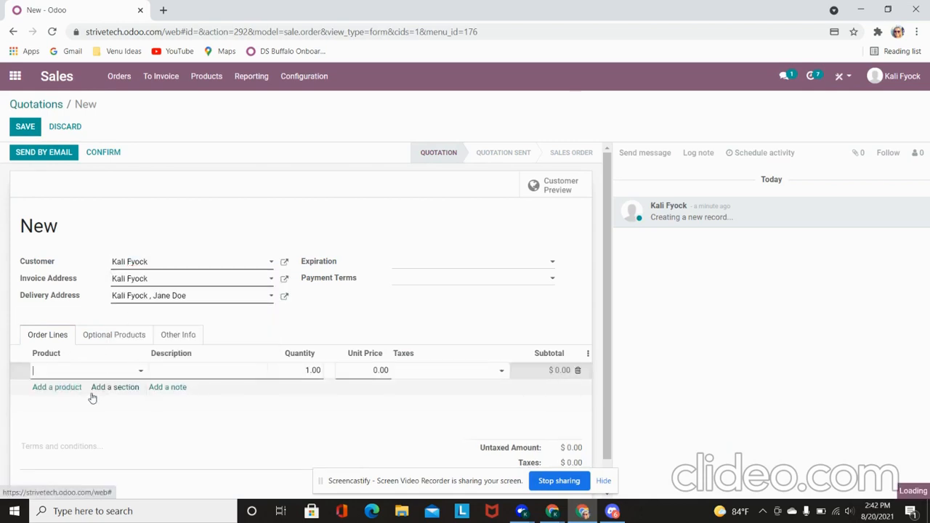
left_click(443, 263)
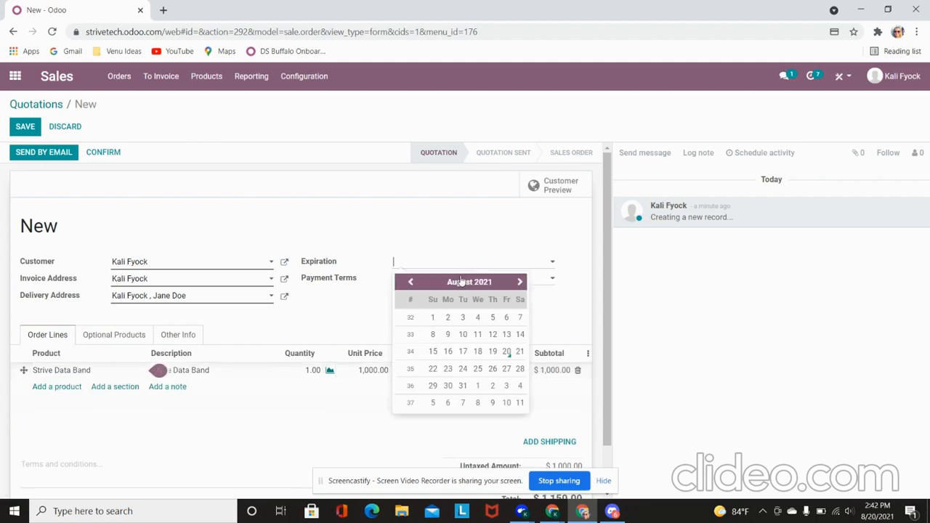
left_click(462, 386)
scroll(466, 324, "down", 1)
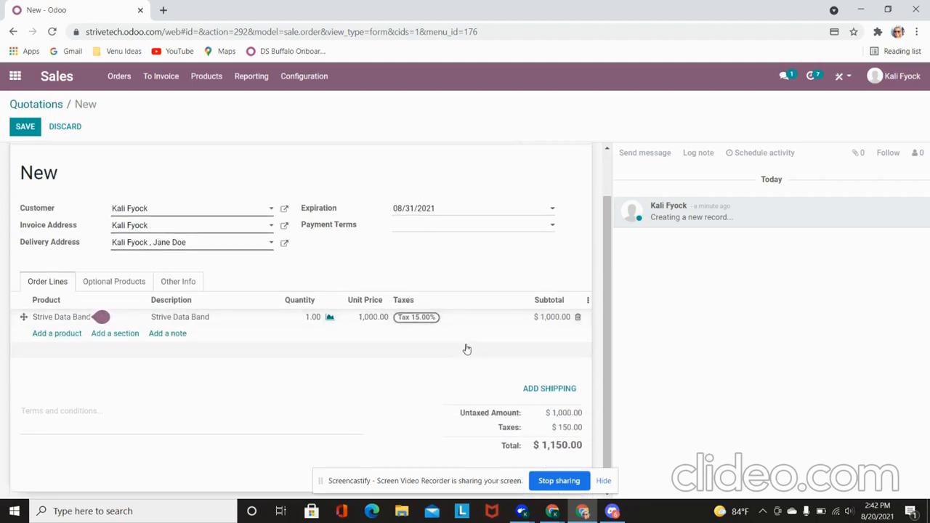
Step: Add the UPS US delivery line at 12.65, then email quotation S00013 to the customer
left_click(551, 393)
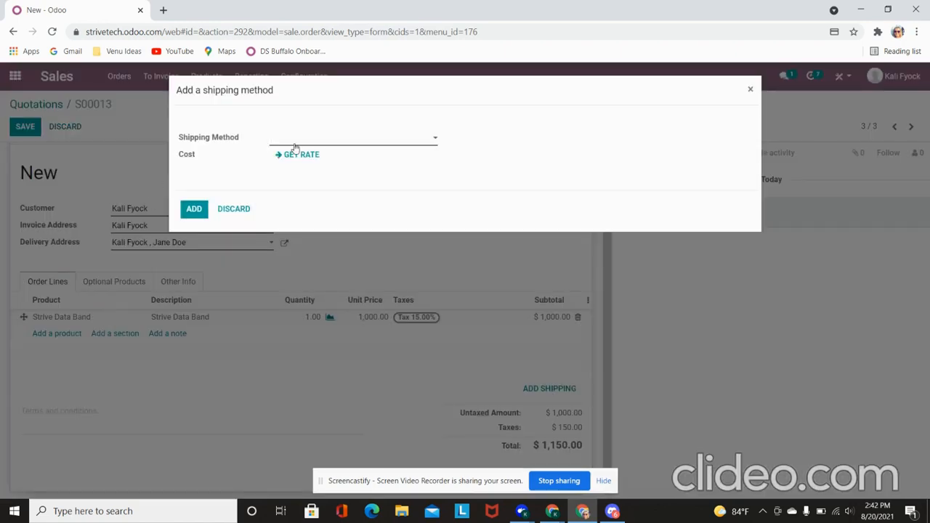
left_click(296, 138)
left_click(324, 174)
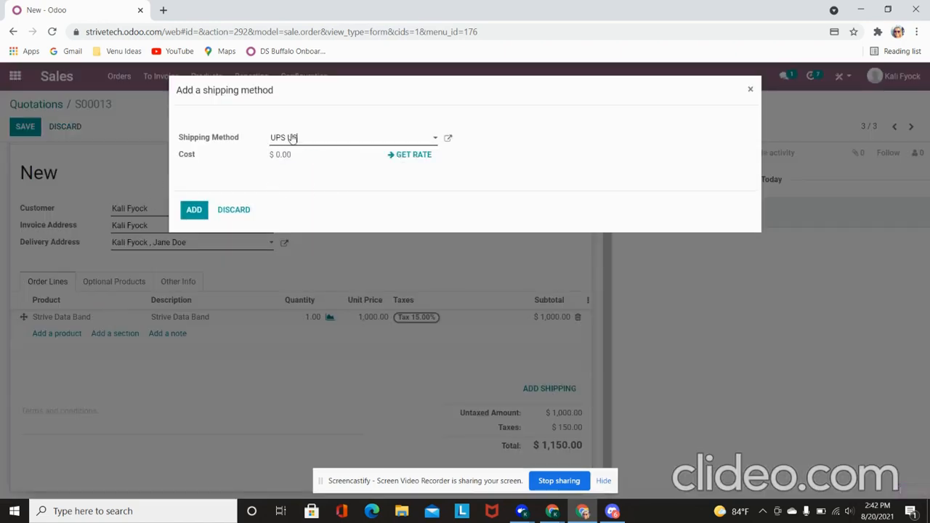
left_click(406, 158)
left_click(194, 210)
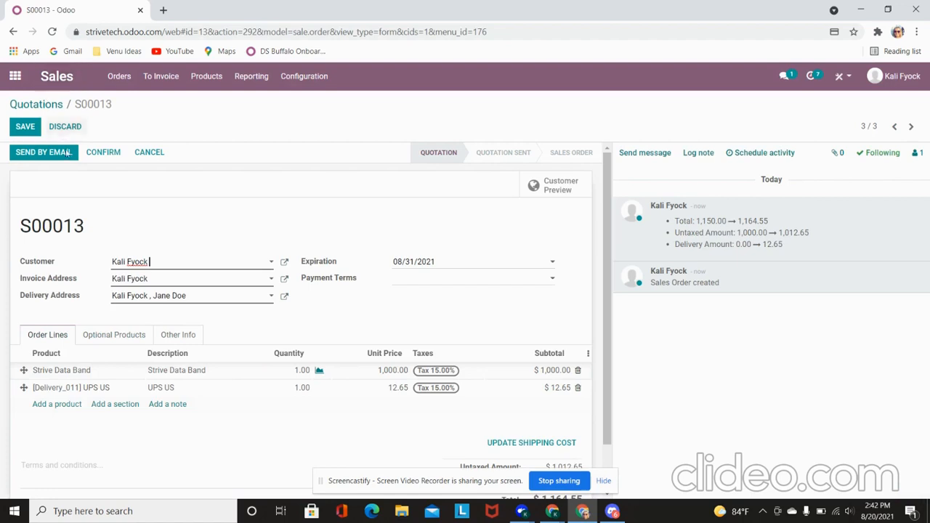
left_click(64, 157)
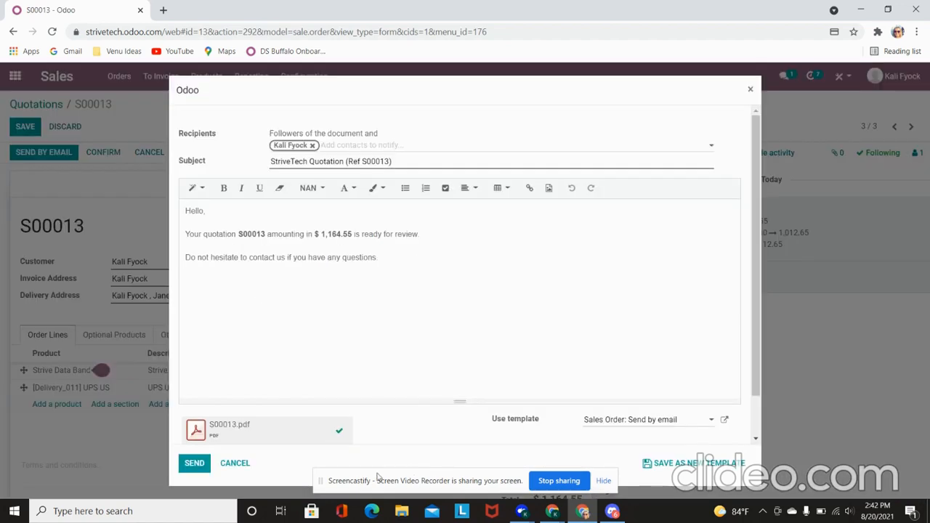
left_click(200, 467)
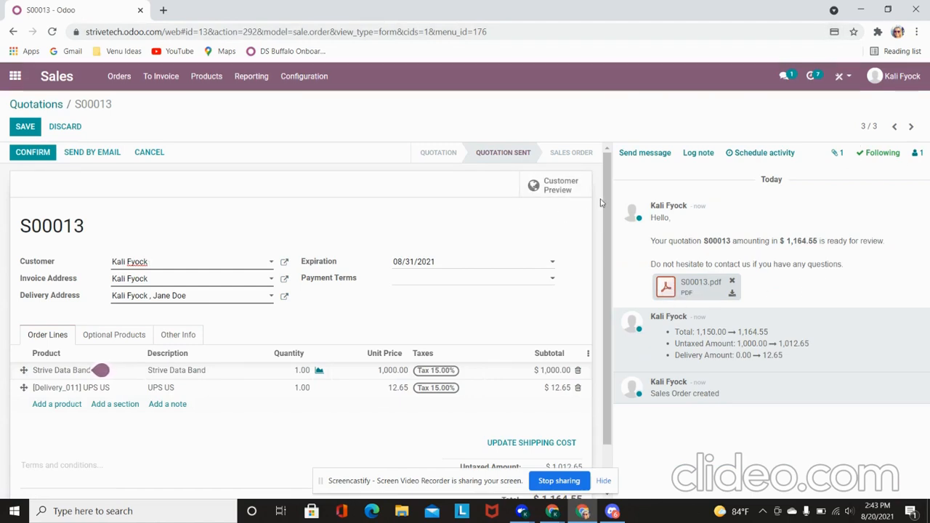
Step: In the customer preview, auto-sign S00013 and pay by credit card through Stripe
left_click(564, 185)
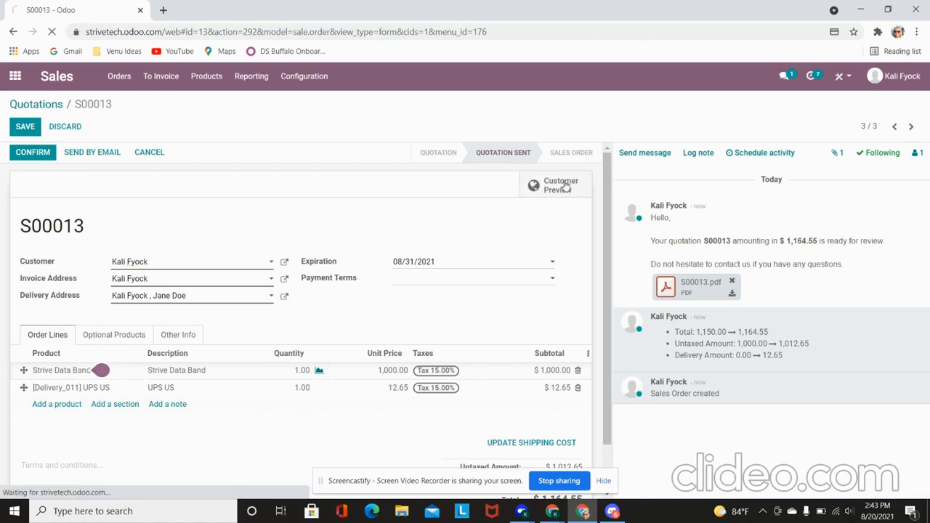
scroll(447, 263, "down", 1)
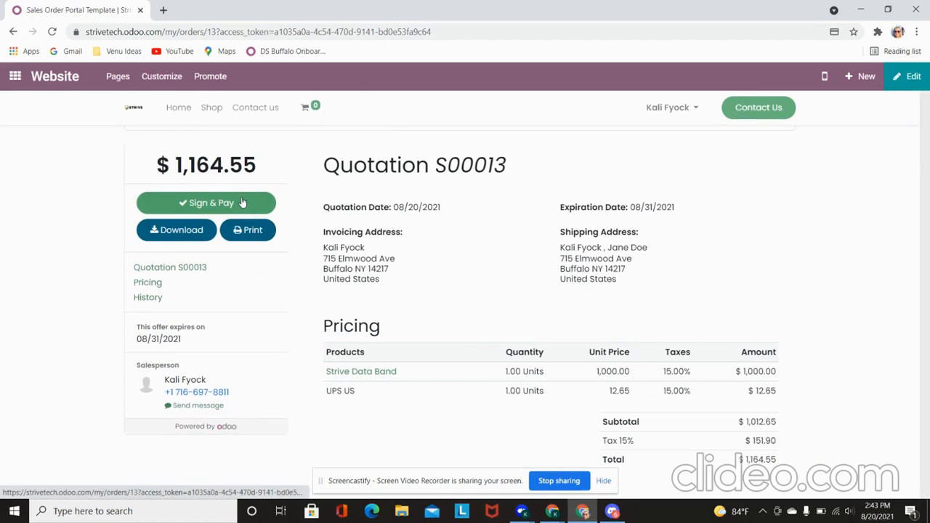
left_click(244, 204)
left_click(370, 267)
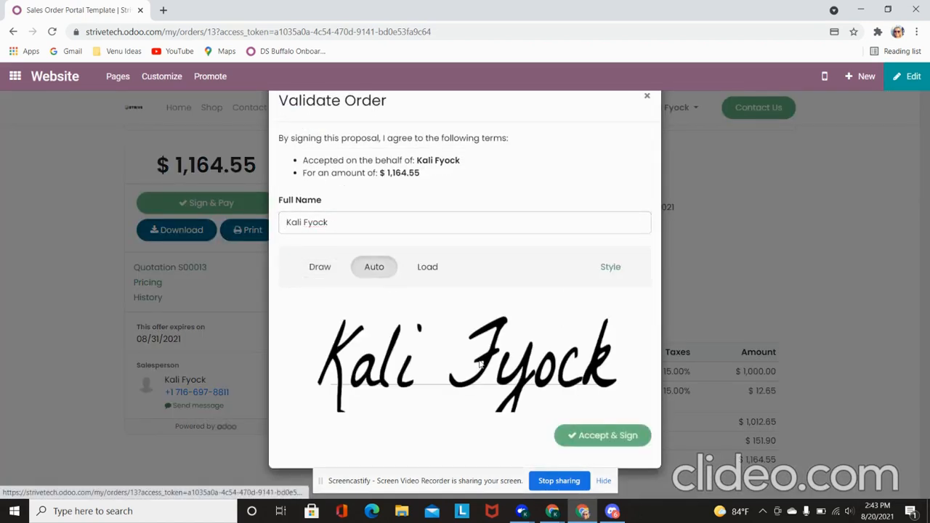
left_click(629, 445)
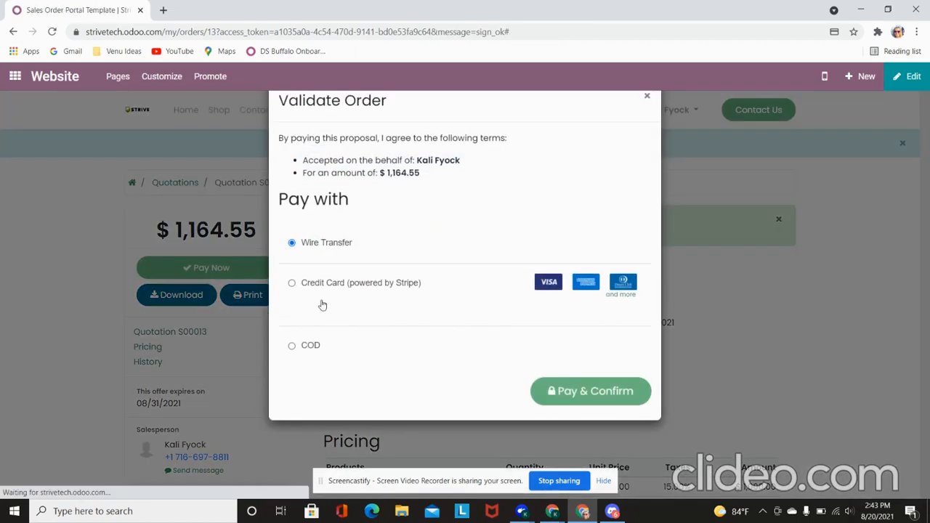
left_click(306, 282)
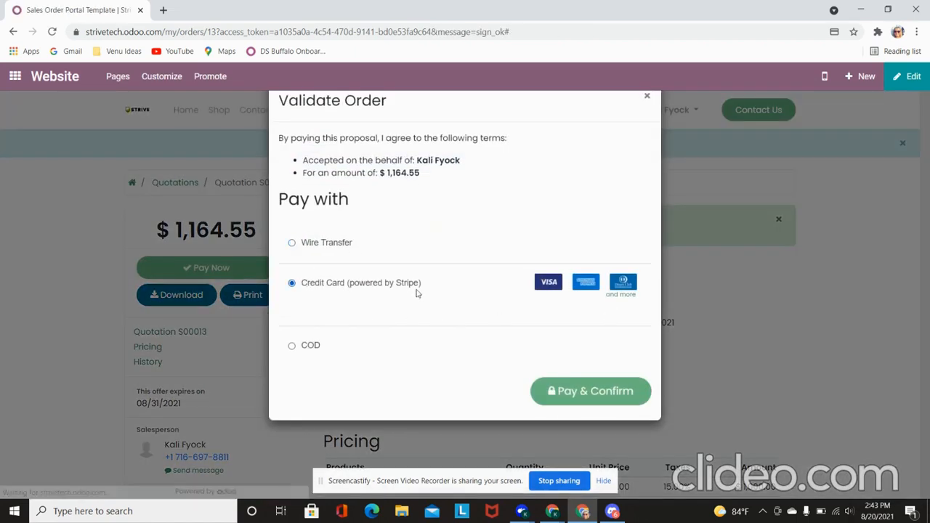
left_click(603, 390)
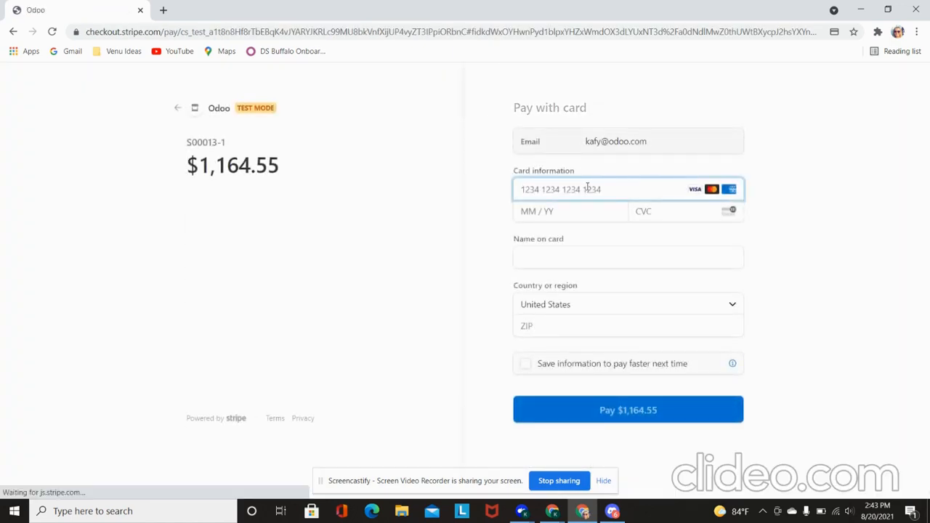
Step: Enter the test card number, expiry date, CVC and cardholder name
type("4242 4242 4242 4242")
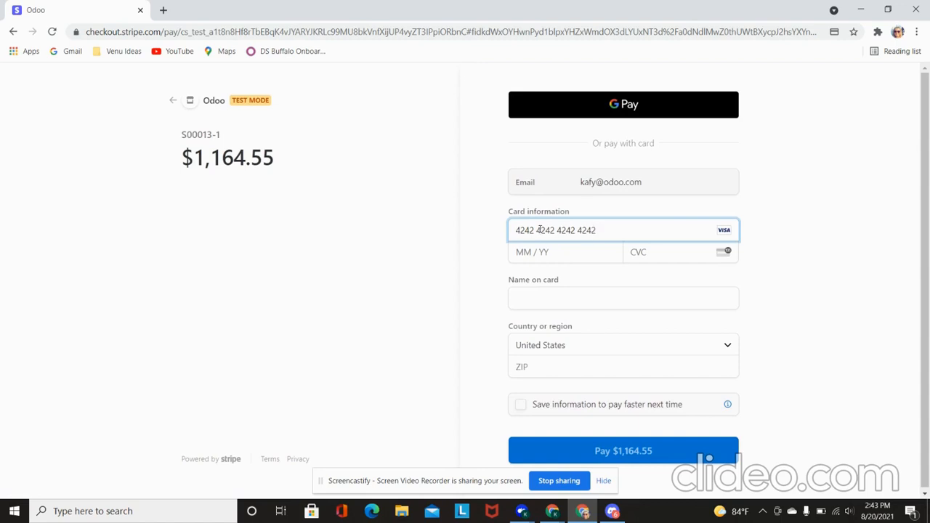
left_click(558, 249)
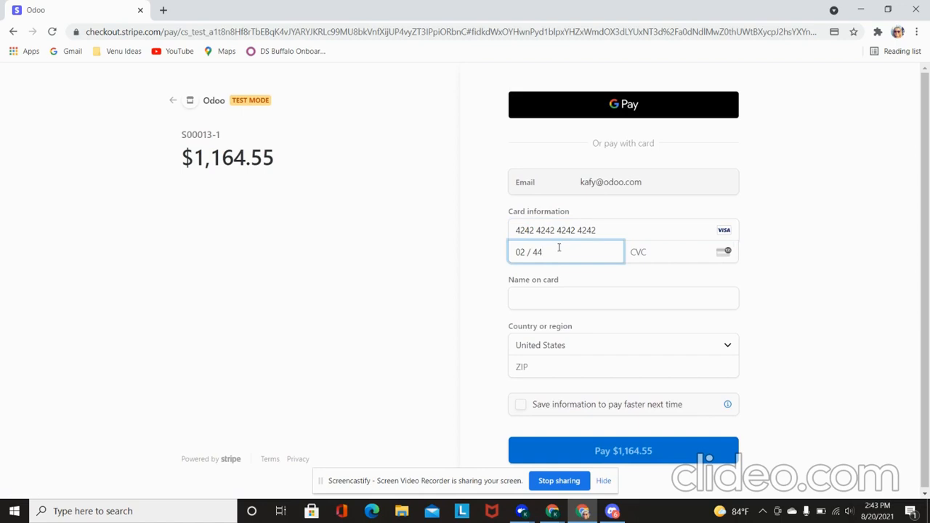
left_click(653, 250)
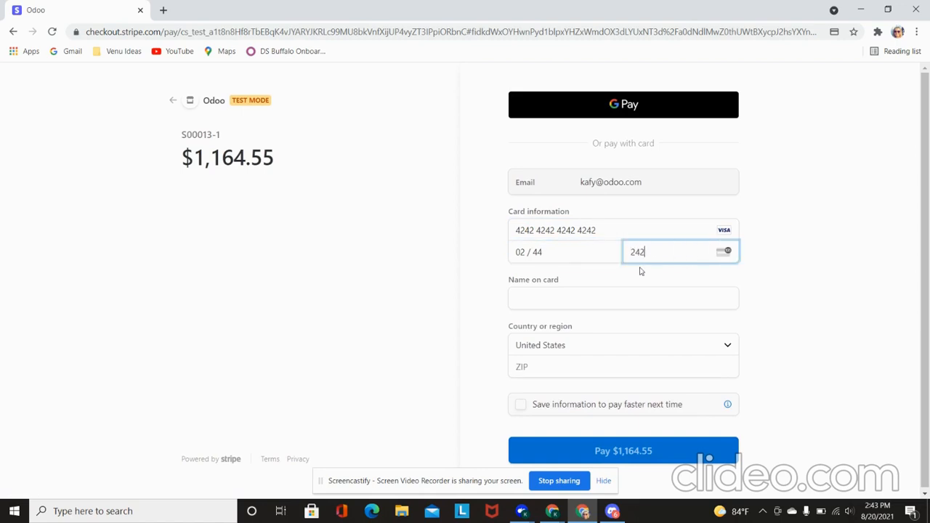
left_click(609, 299)
left_click(594, 327)
Step: Enter ZIP code 14214 and submit the $1,164.55 payment
left_click(603, 365)
type("14214")
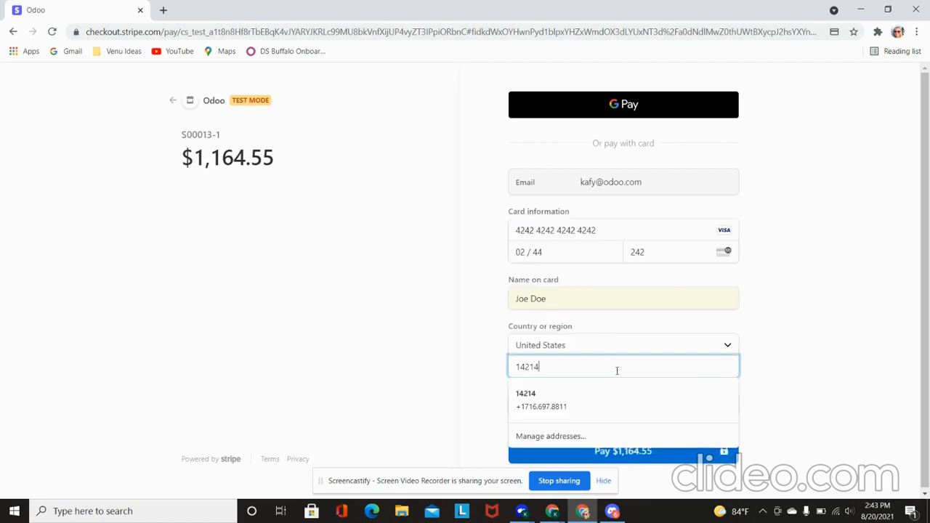
left_click(634, 400)
left_click(608, 448)
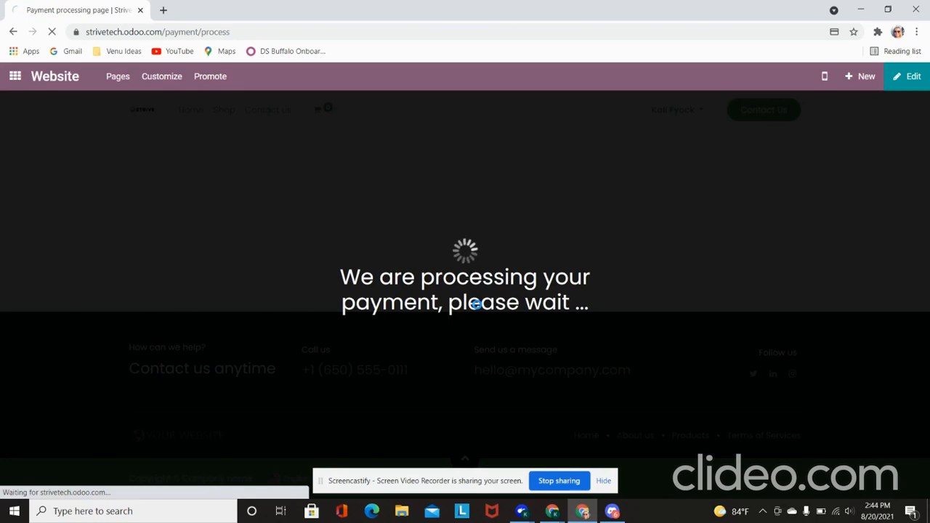
Step: Check the payment confirmation on S00013, then exit the portal preview back to edit mode
scroll(460, 365, "down", 5)
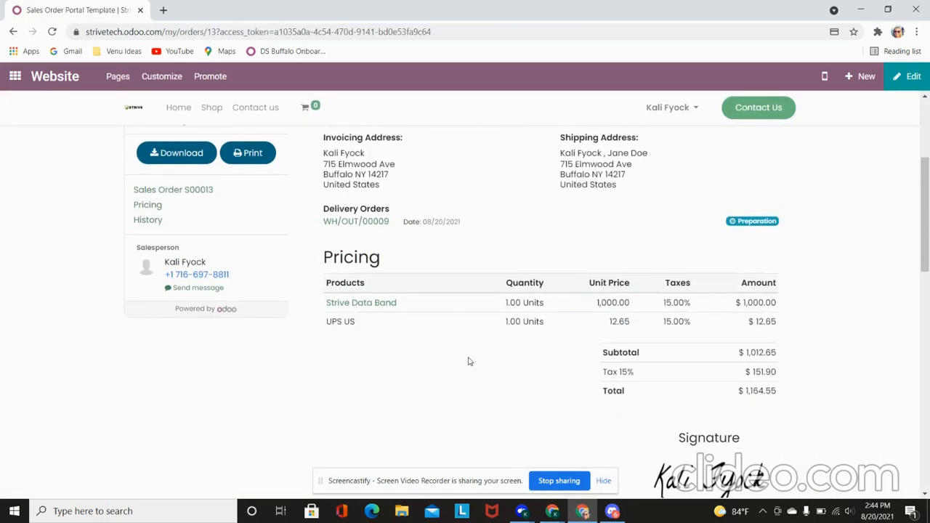
scroll(469, 361, "up", 4)
scroll(469, 361, "up", 2)
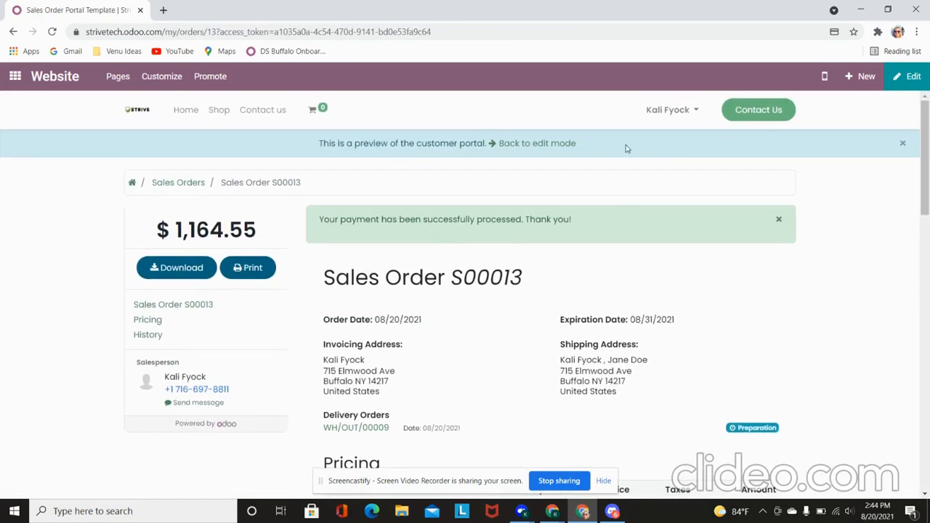
left_click(550, 143)
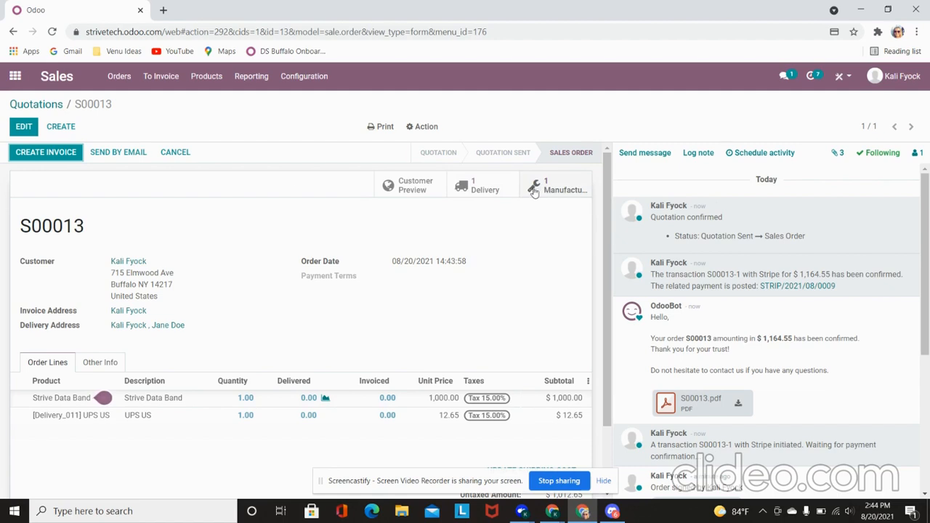
Step: Open manufacturing order WH/MO/00012 from the Manufacturing Orders list
left_click(15, 77)
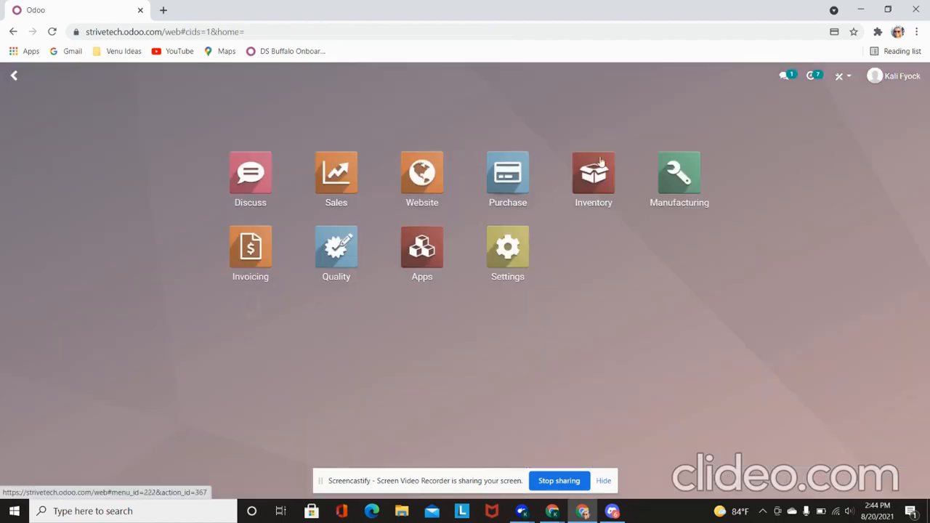
left_click(687, 177)
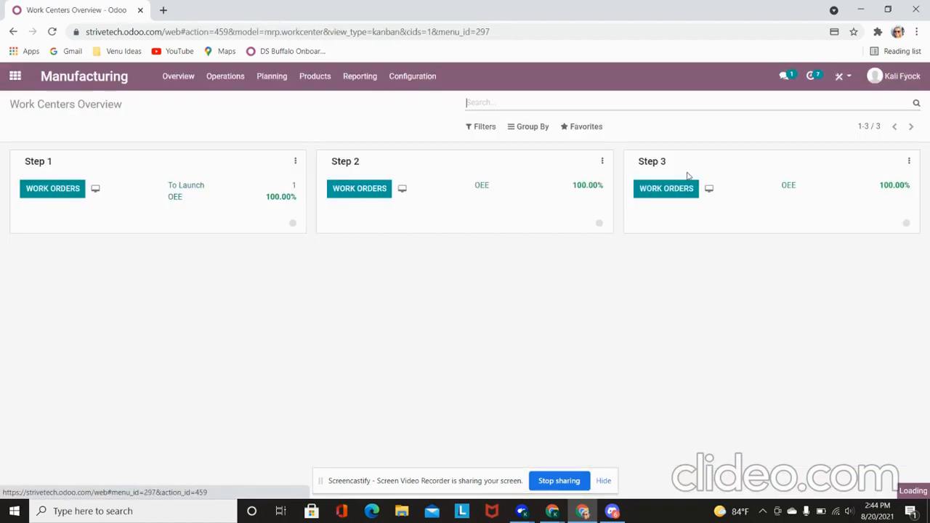
left_click(226, 76)
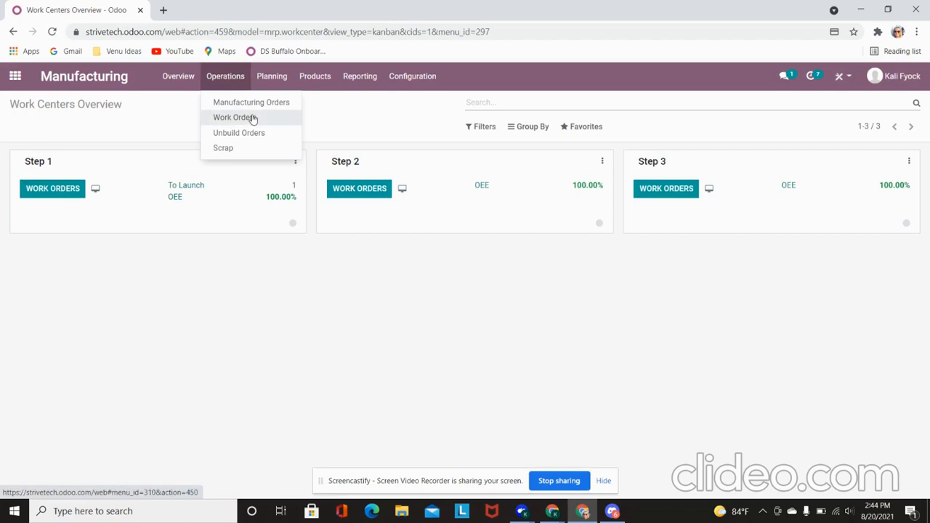
left_click(254, 116)
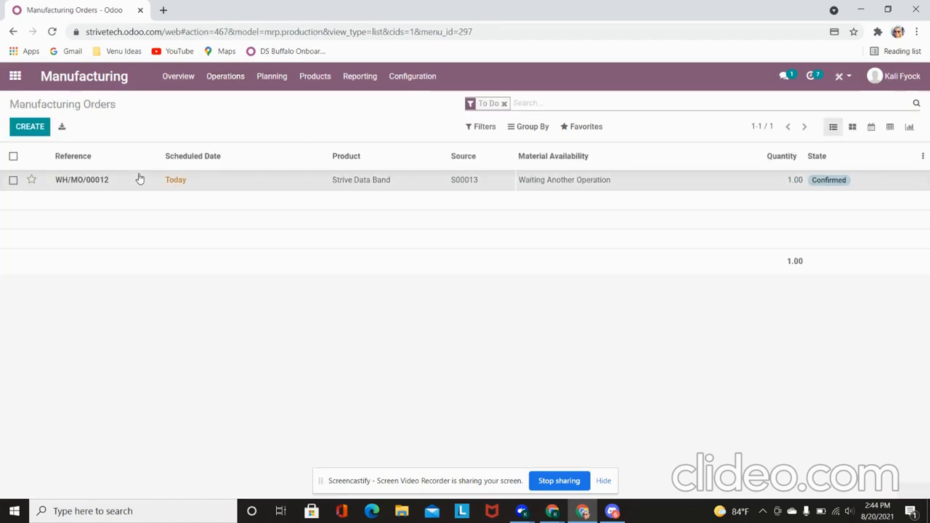
left_click(144, 176)
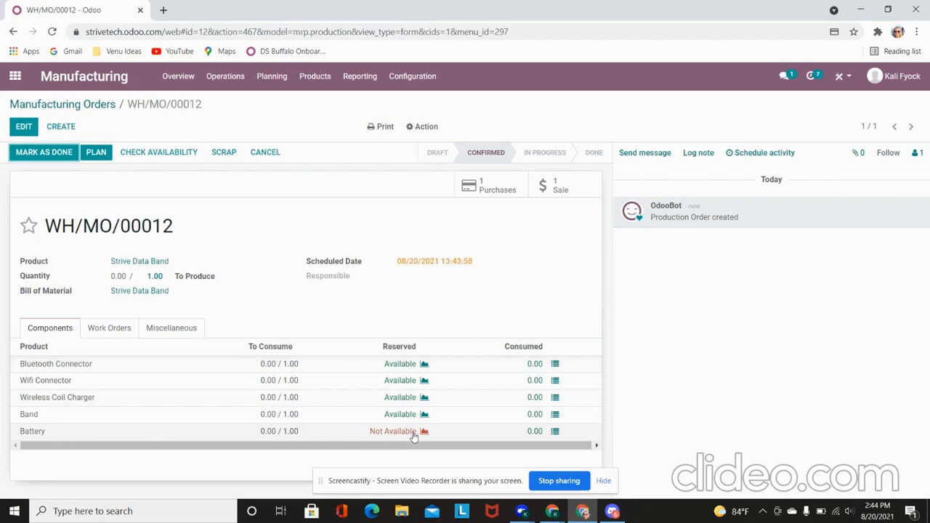
Step: Reserve available components with Check Availability and open the linked battery RFQ P00009
left_click(150, 156)
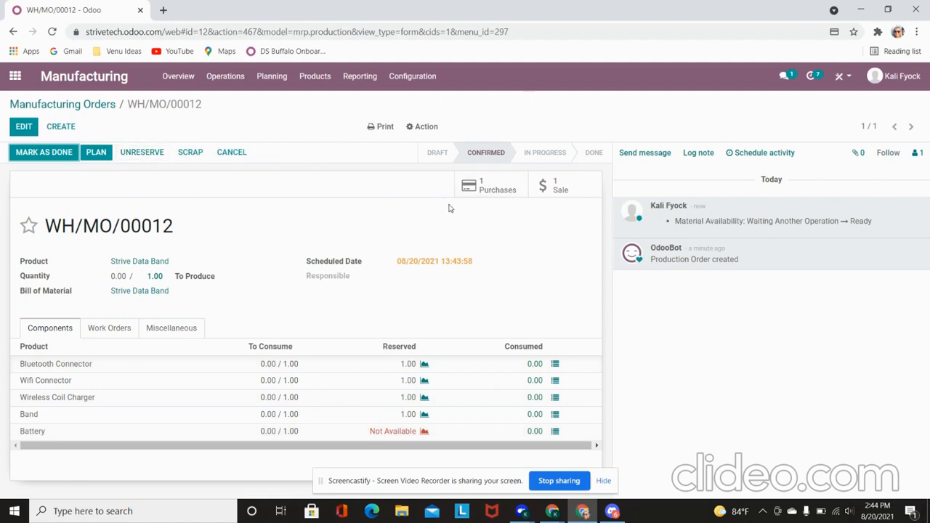
left_click(486, 184)
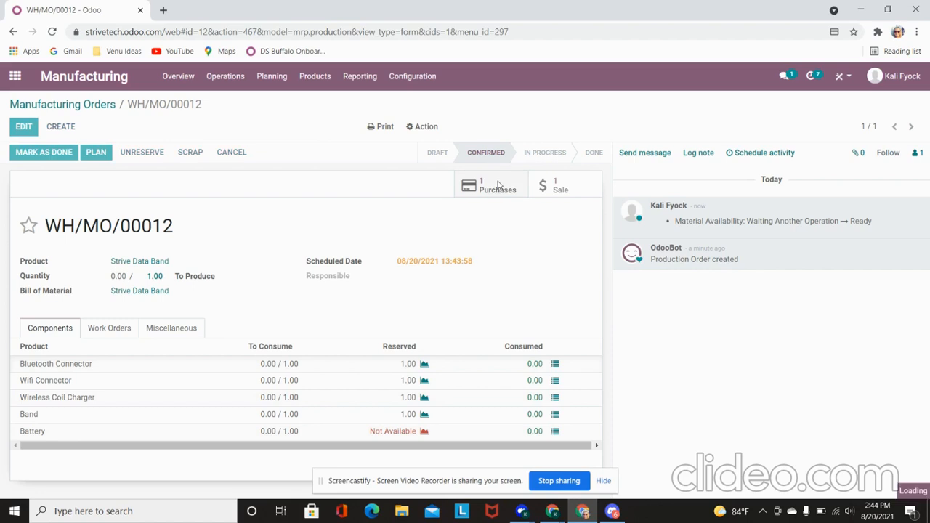
scroll(270, 402, "down", 1)
Step: Confirm P00009, validate battery receipt WH/IN/00009 as an immediate transfer, and return to WH/MO/00012
scroll(270, 402, "up", 1)
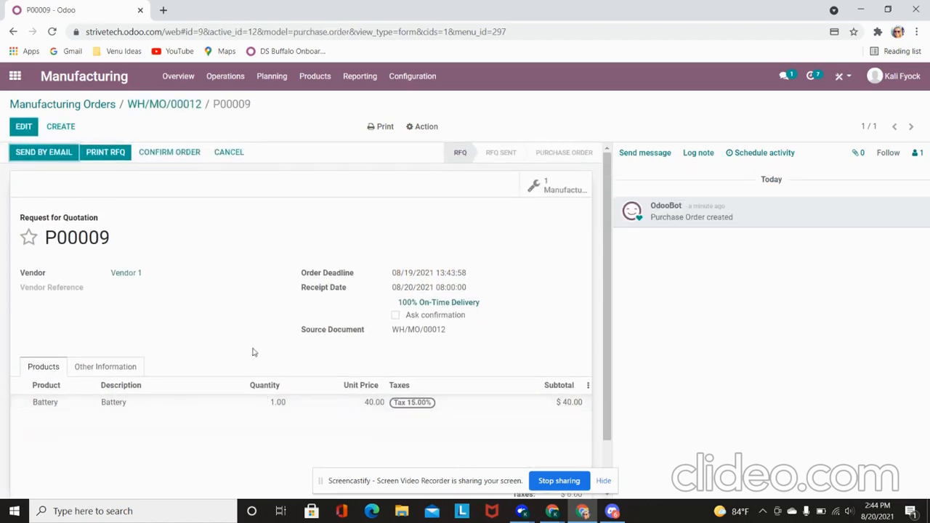
left_click(170, 152)
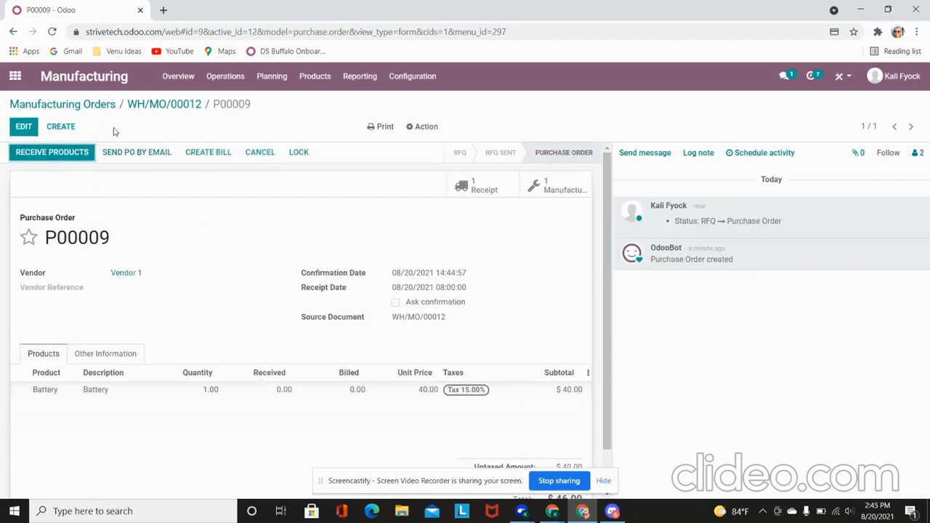
left_click(63, 157)
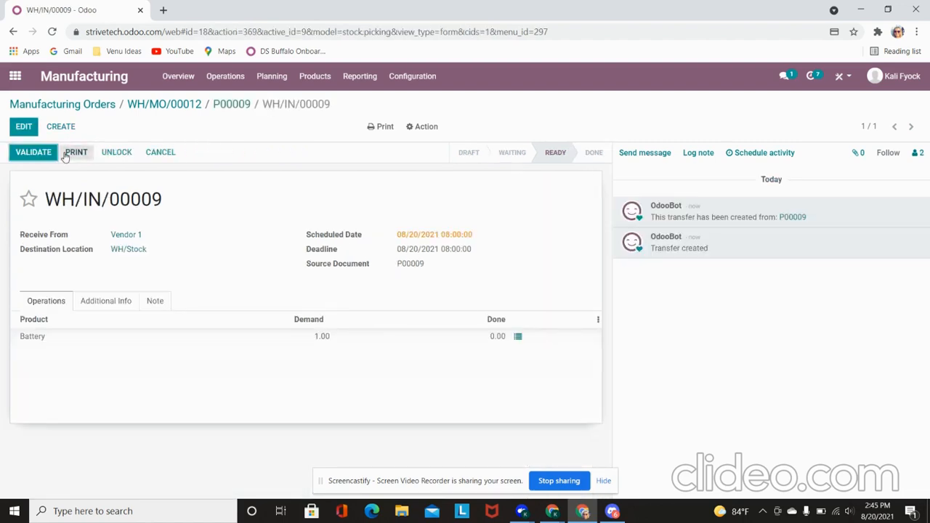
left_click(25, 154)
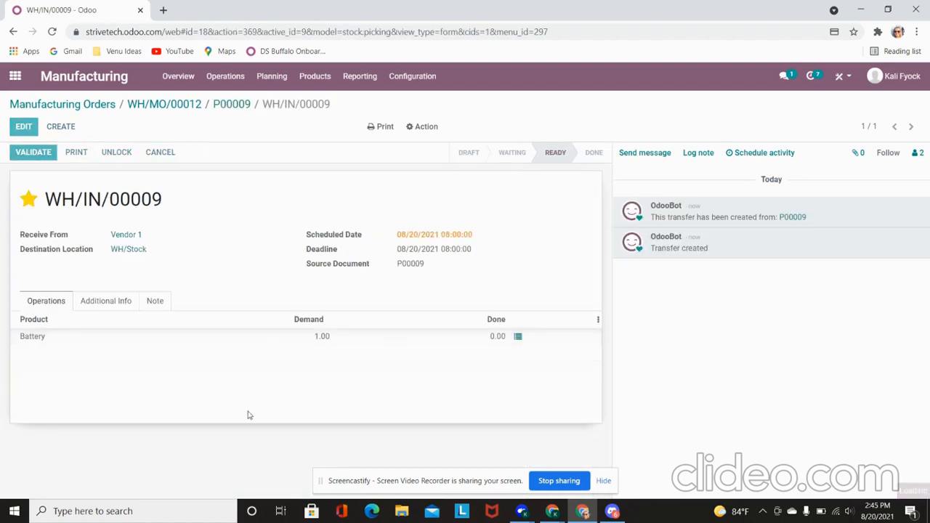
key("Return")
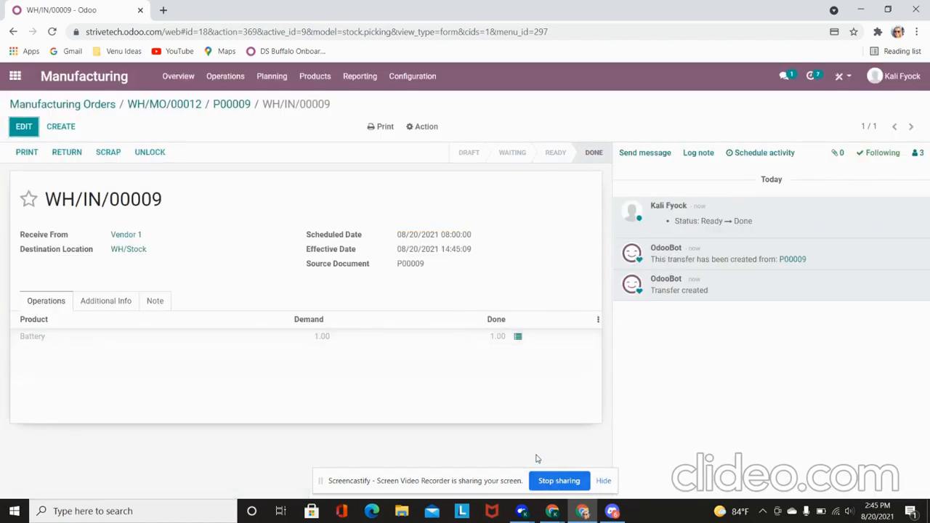
left_click(165, 106)
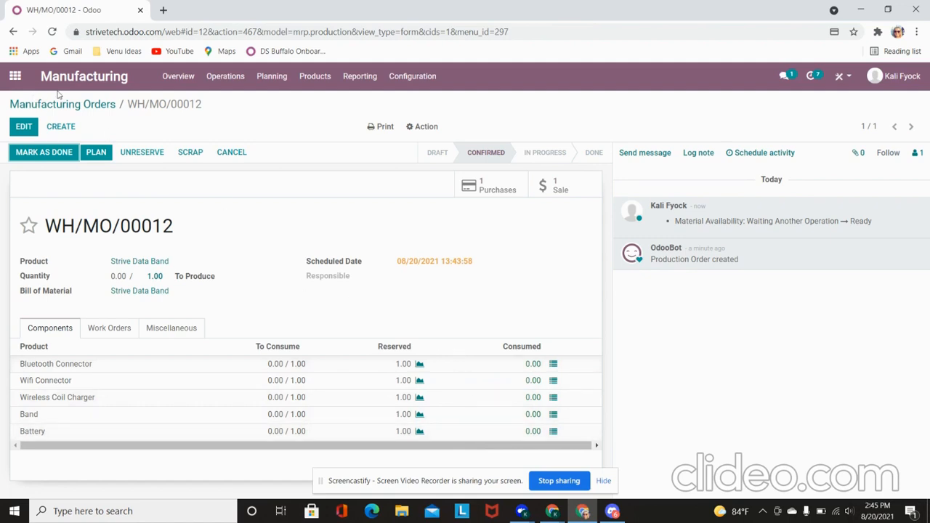
Step: Plan WH/MO/00012 and open its Step 1 work order from the work centers overview
left_click(107, 159)
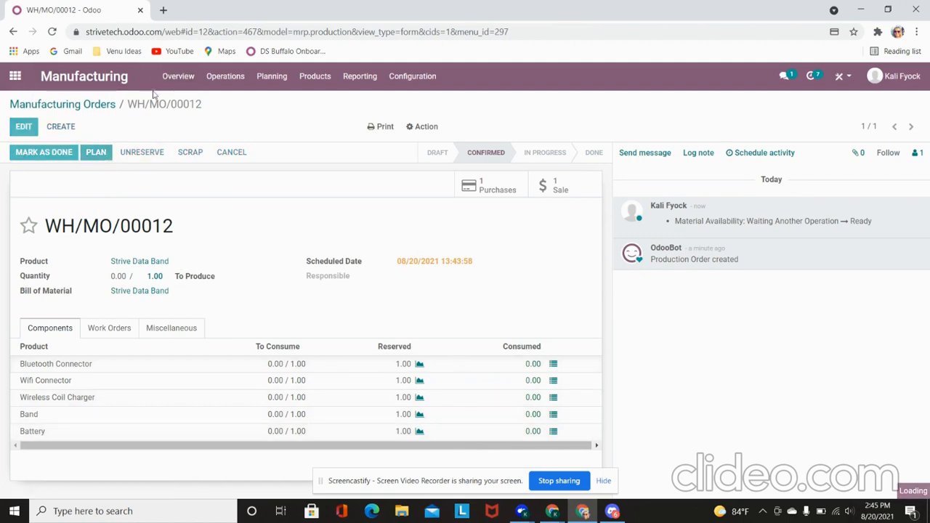
left_click(177, 81)
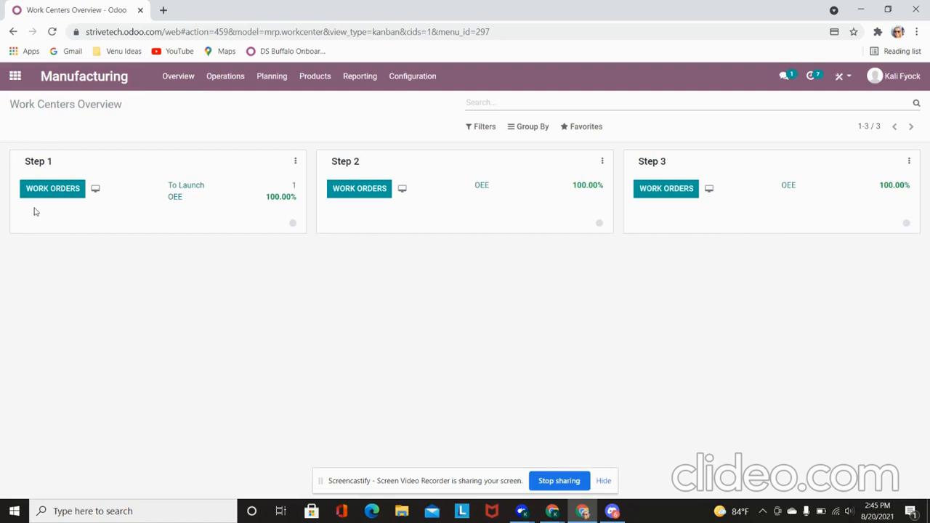
left_click(61, 188)
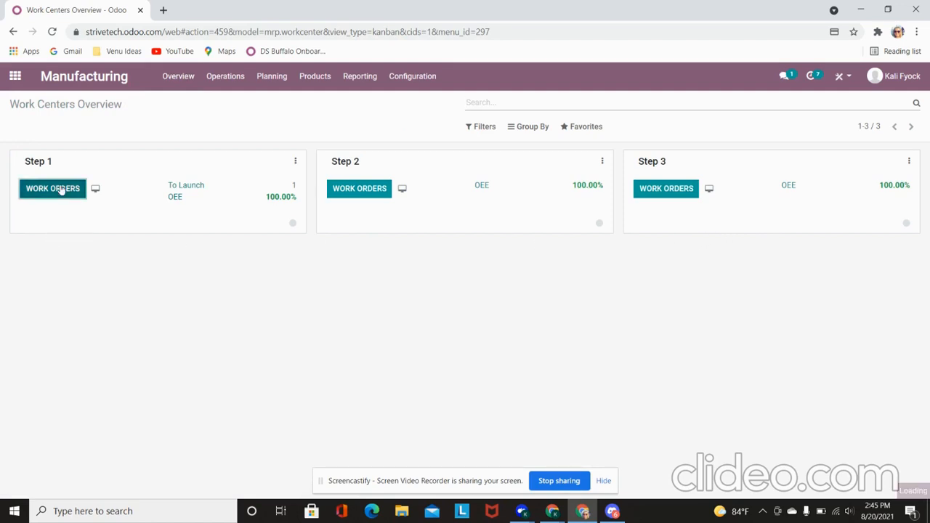
left_click(203, 165)
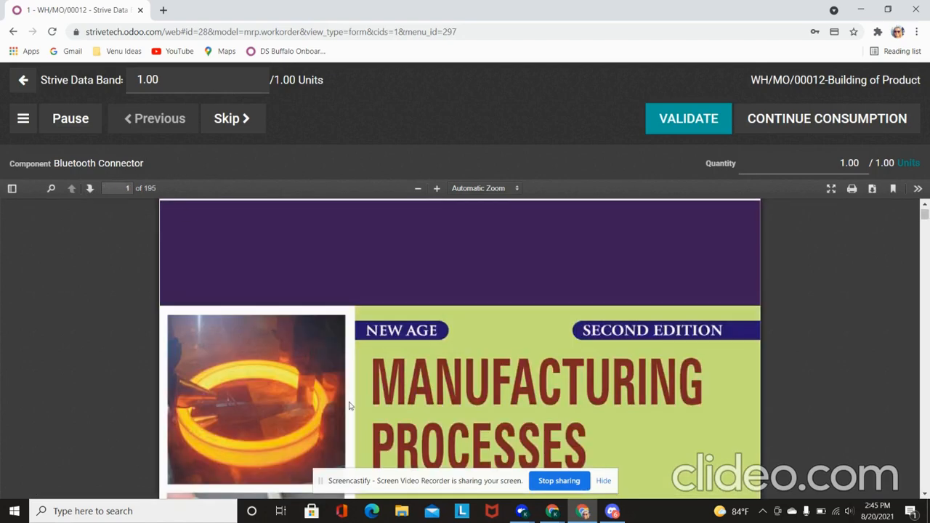
Step: Validate the Bluetooth Connector, Wifi Connector, Wireless Coil Charger and Band, then mark the work order done
scroll(509, 429, "down", 5)
scroll(509, 425, "up", 5)
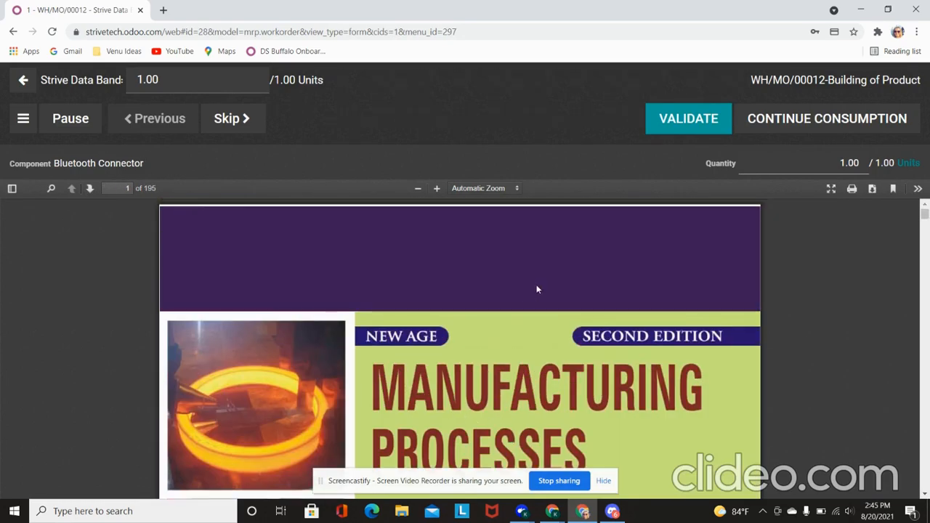
left_click(675, 121)
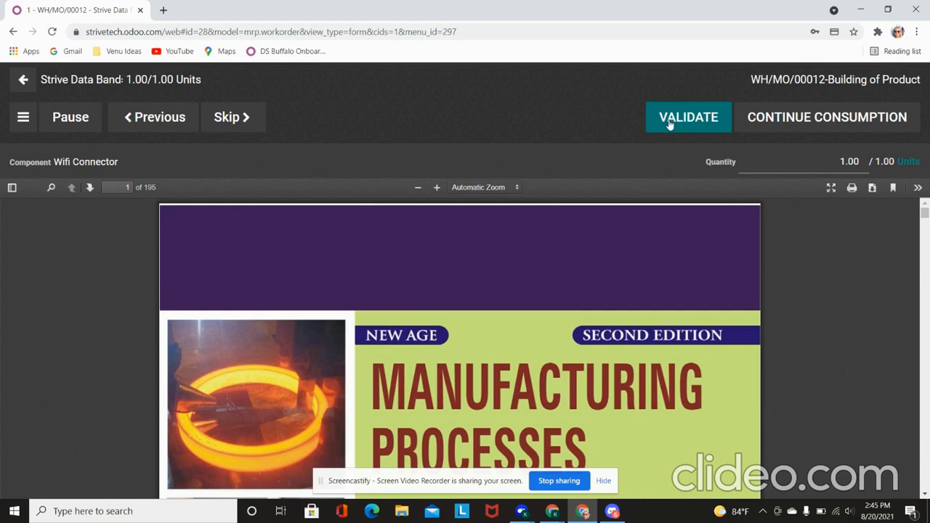
left_click(670, 125)
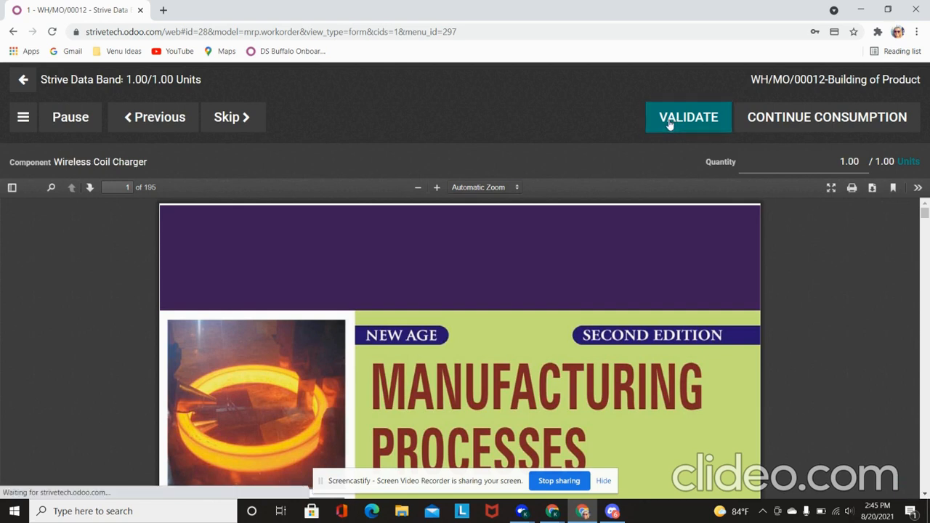
left_click(670, 125)
left_click(670, 124)
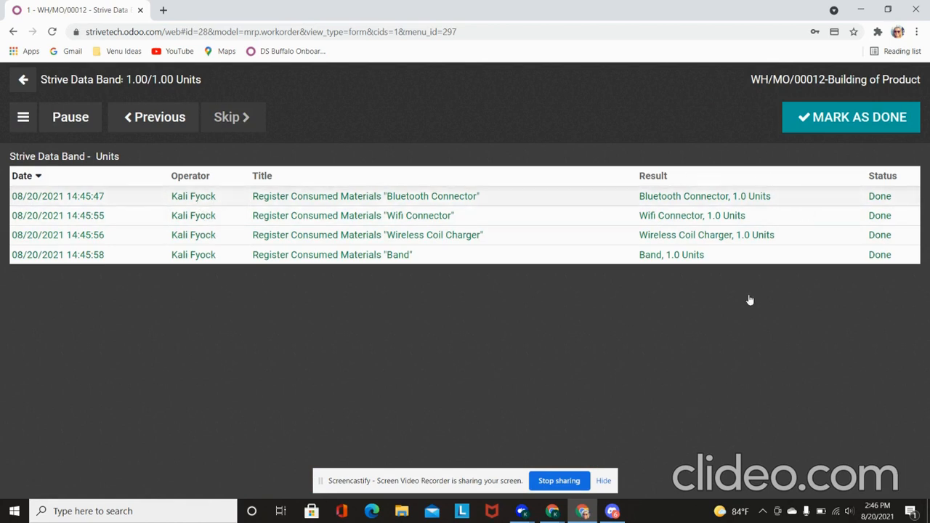
left_click(847, 114)
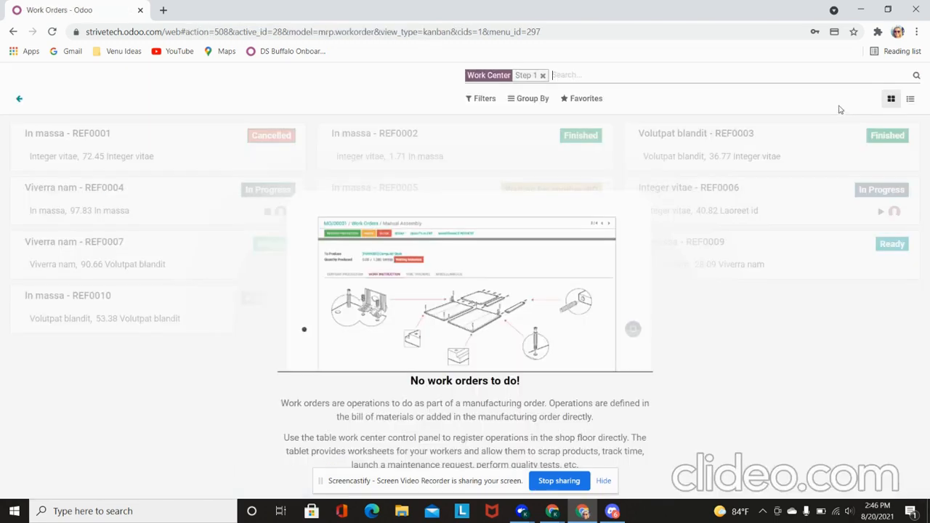
Step: At Step 2, validate the Battery for WH/MO/00012, mark it done, and return to the overview
left_click(19, 98)
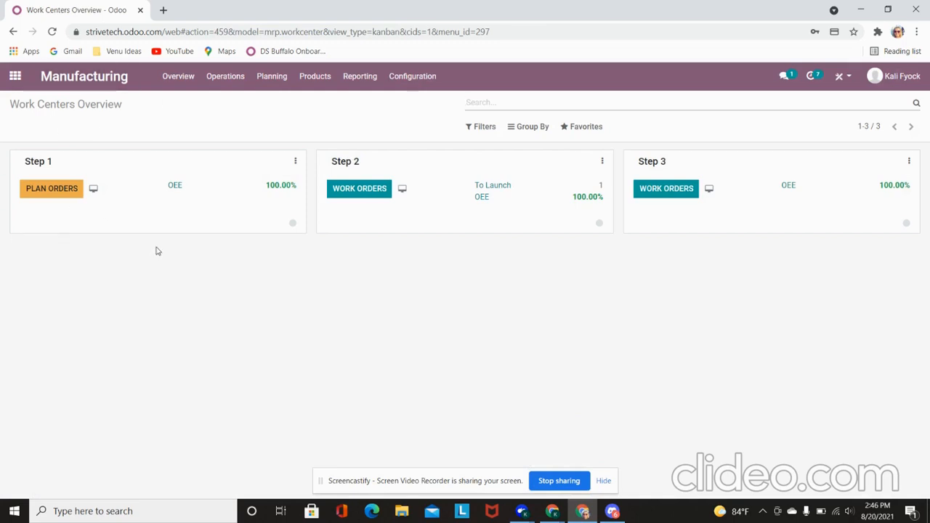
left_click(361, 191)
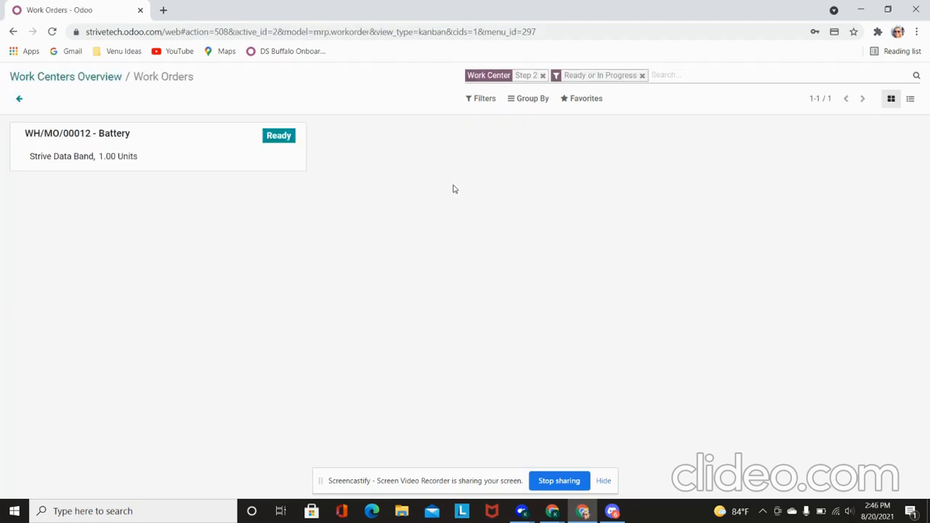
left_click(194, 166)
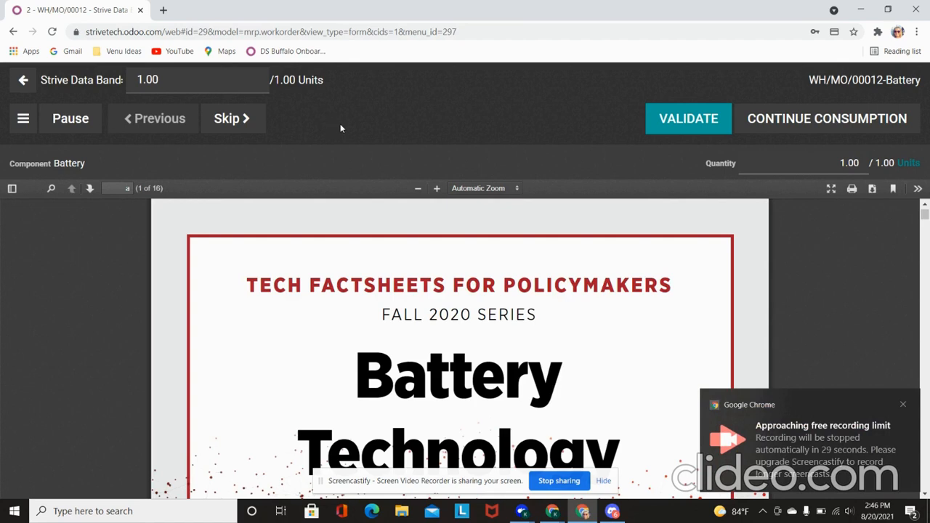
left_click(677, 119)
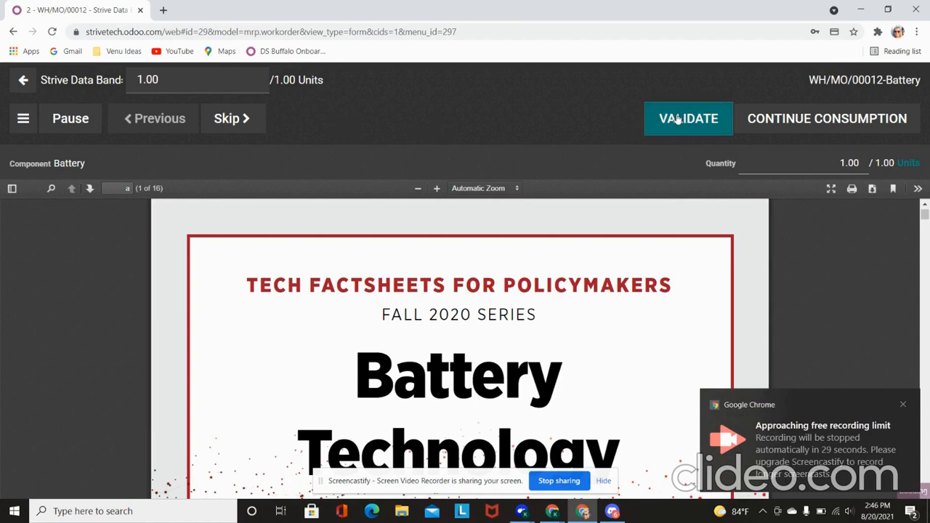
left_click(841, 120)
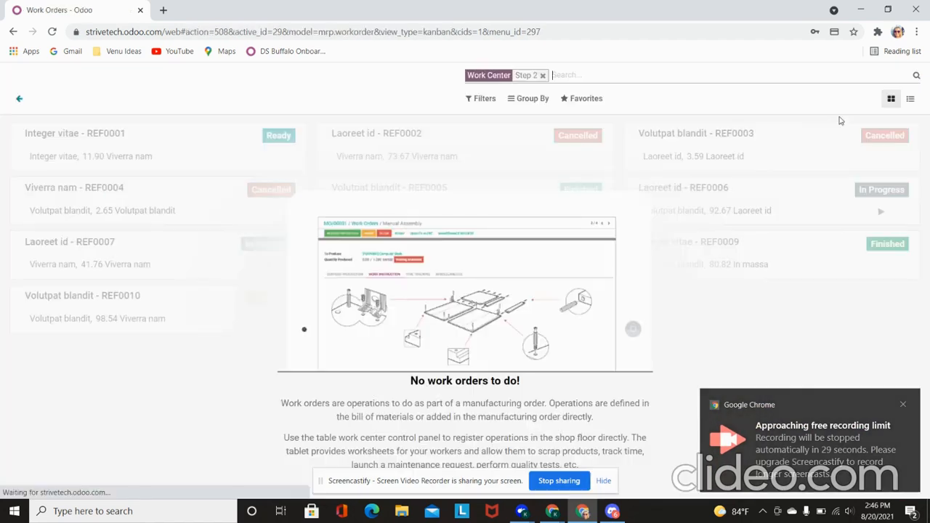
left_click(20, 101)
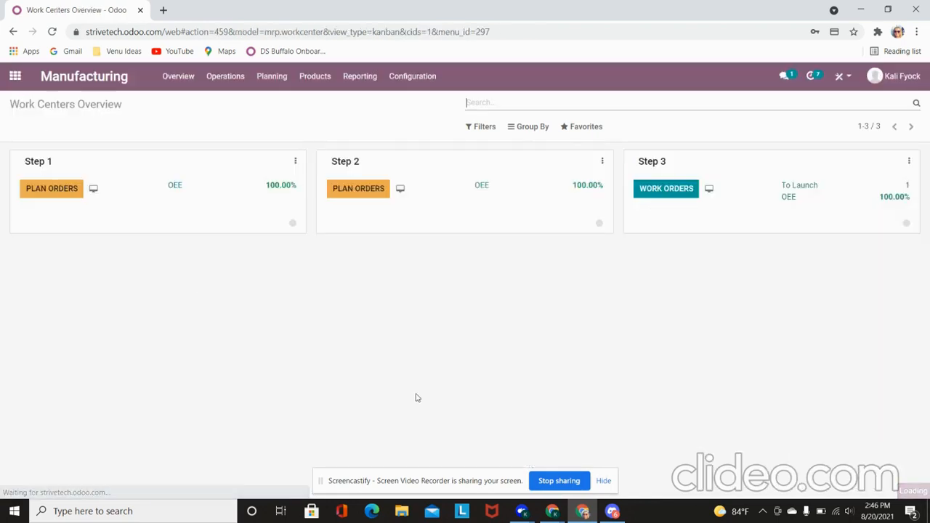
Step: In the Step 3 Testing work order for WH/MO/00012, skip the instruction and record a Pass result
left_click(668, 193)
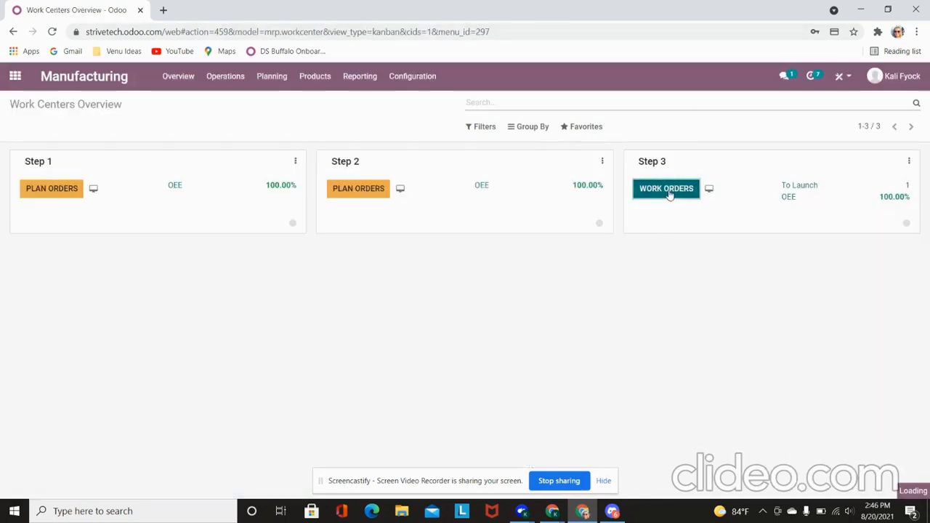
left_click(154, 151)
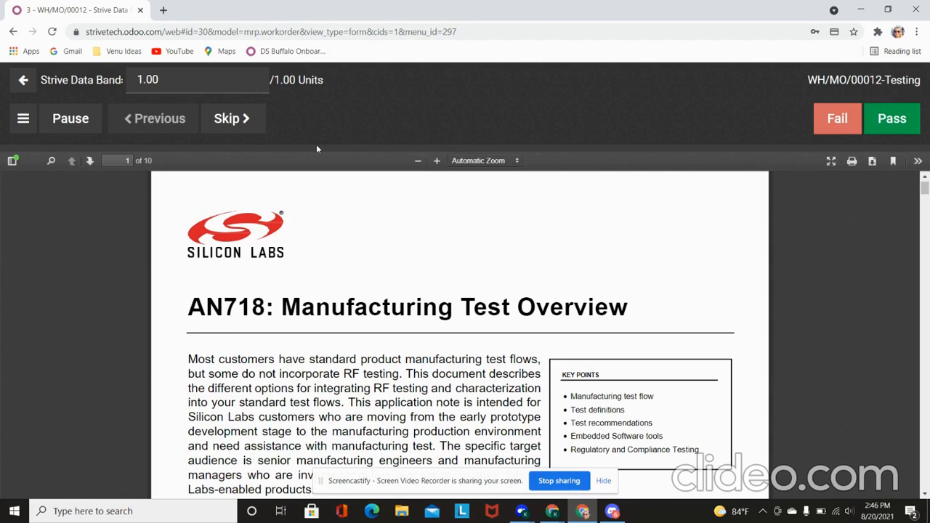
left_click(250, 118)
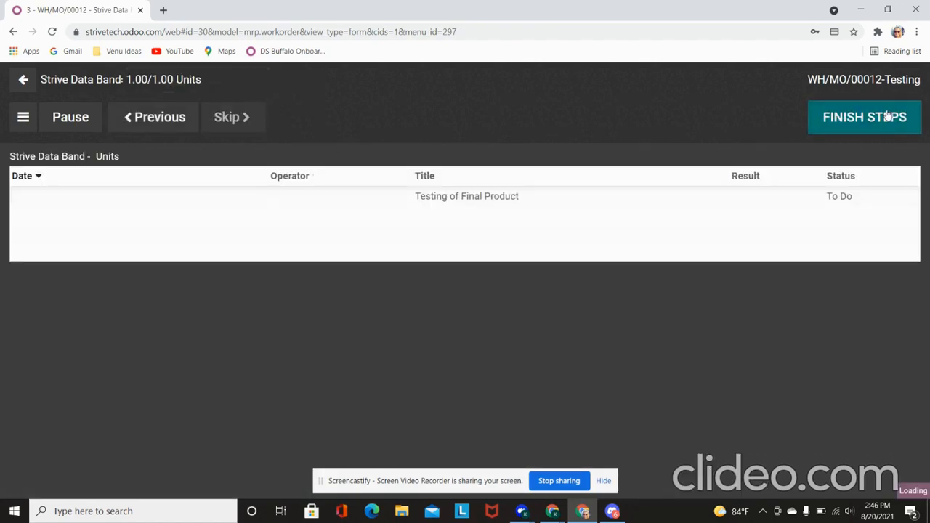
left_click(887, 120)
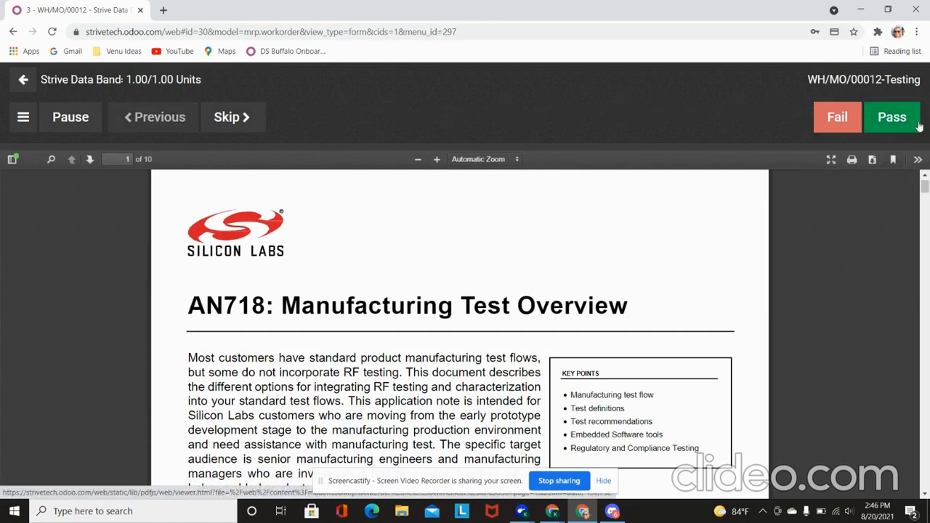
left_click(882, 127)
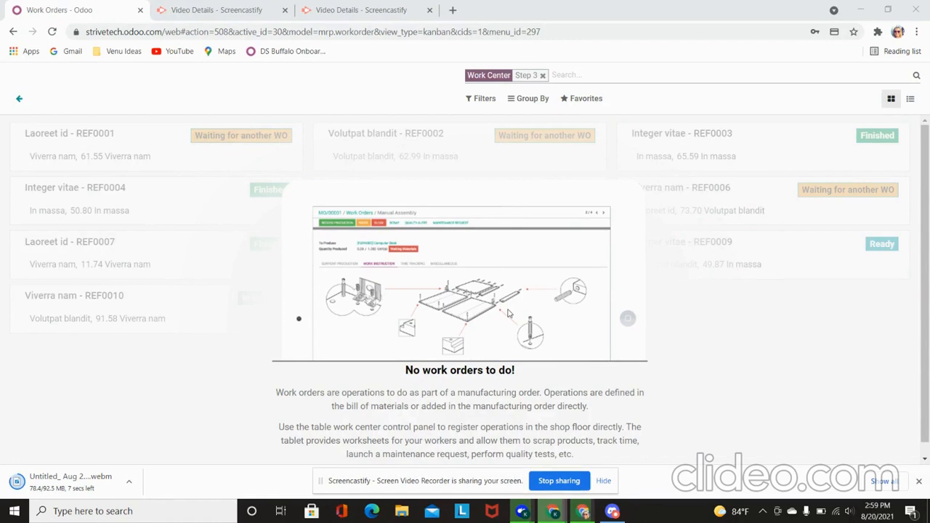
Step: Confirm the Manufacturing Orders list has nothing left to do, then switch to the Inventory overview
left_click(21, 101)
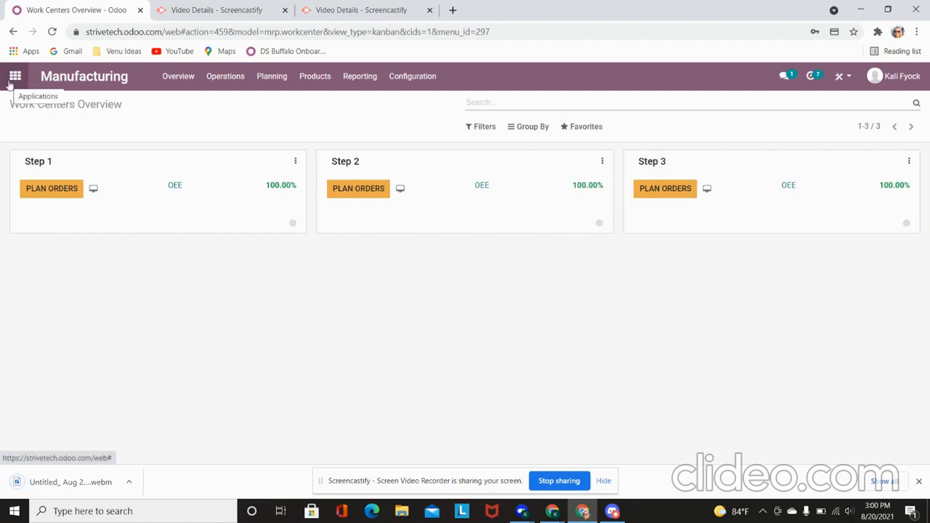
left_click(186, 82)
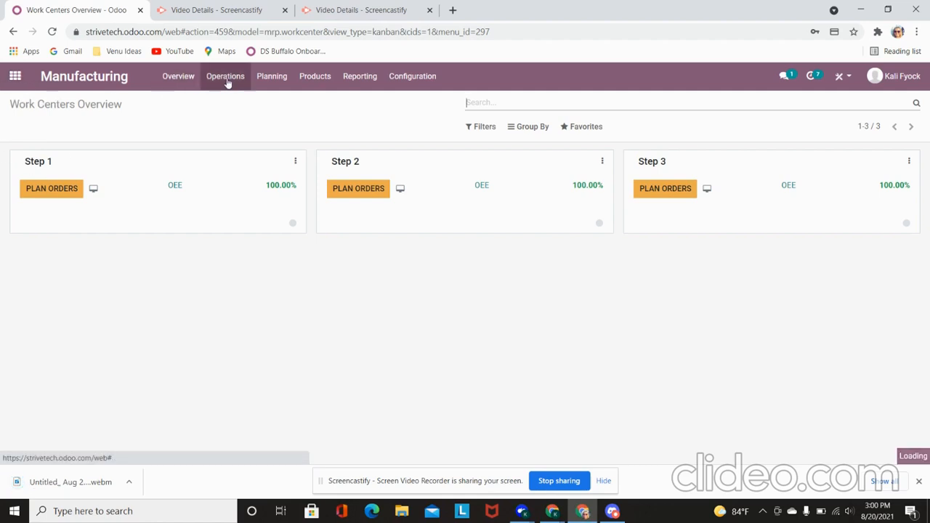
left_click(226, 79)
left_click(222, 103)
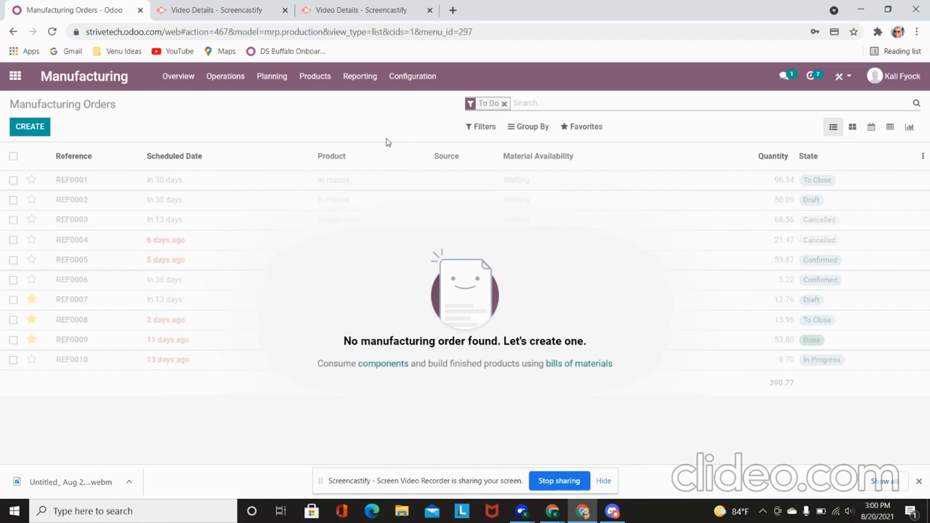
left_click(16, 77)
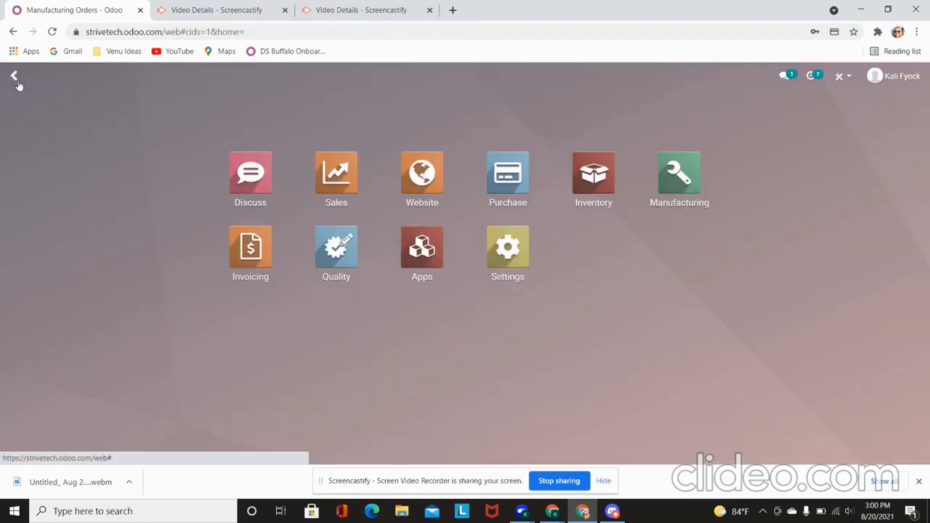
left_click(597, 173)
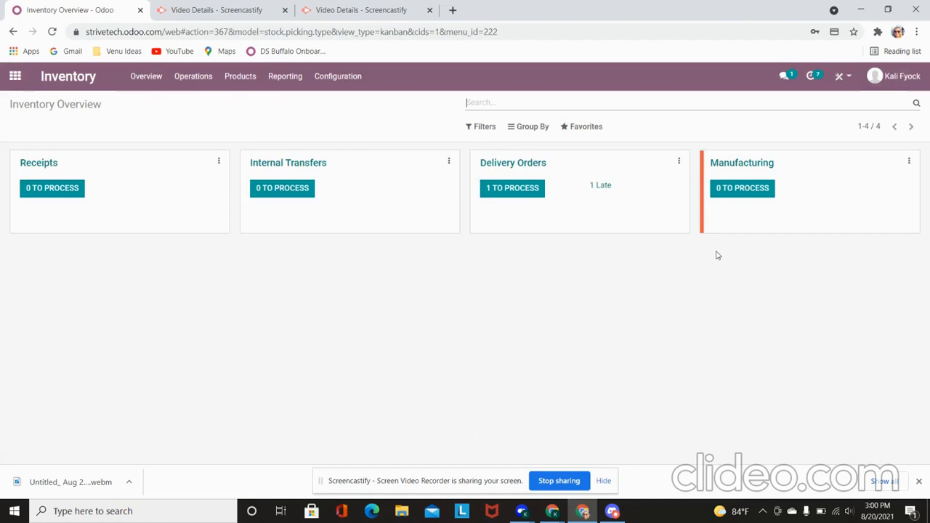
Step: Validate delivery order WH/OUT/00009 as an immediate transfer, generating its UPS shipment and label
left_click(509, 189)
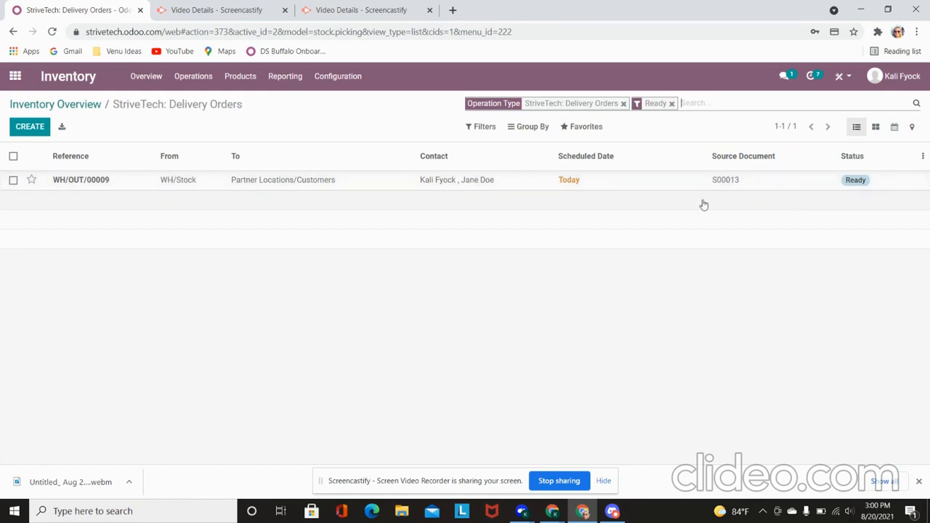
left_click(391, 187)
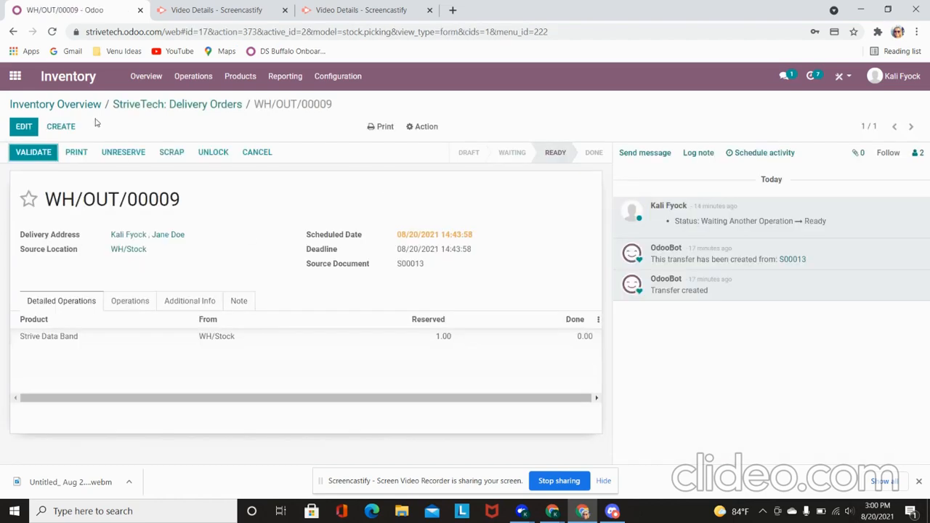
left_click(46, 157)
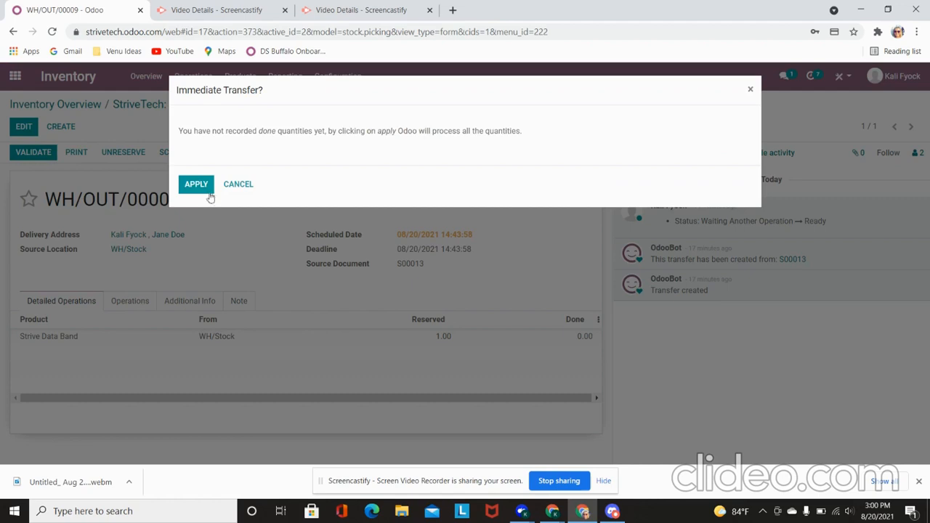
left_click(207, 187)
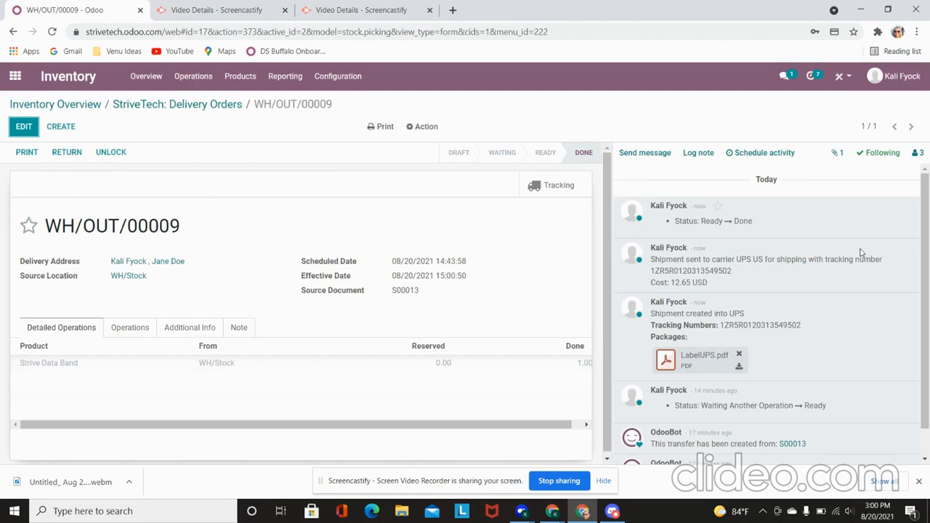
scroll(854, 333, "down", 1)
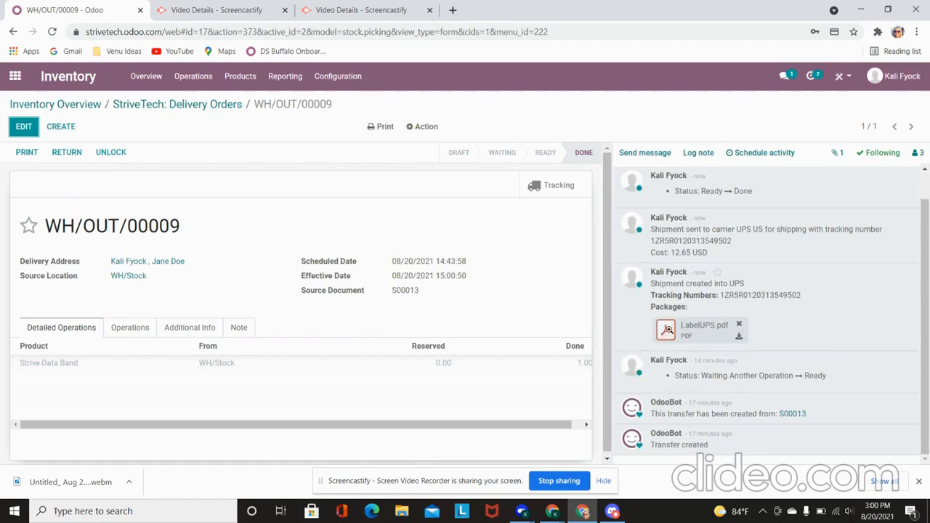
left_click(668, 328)
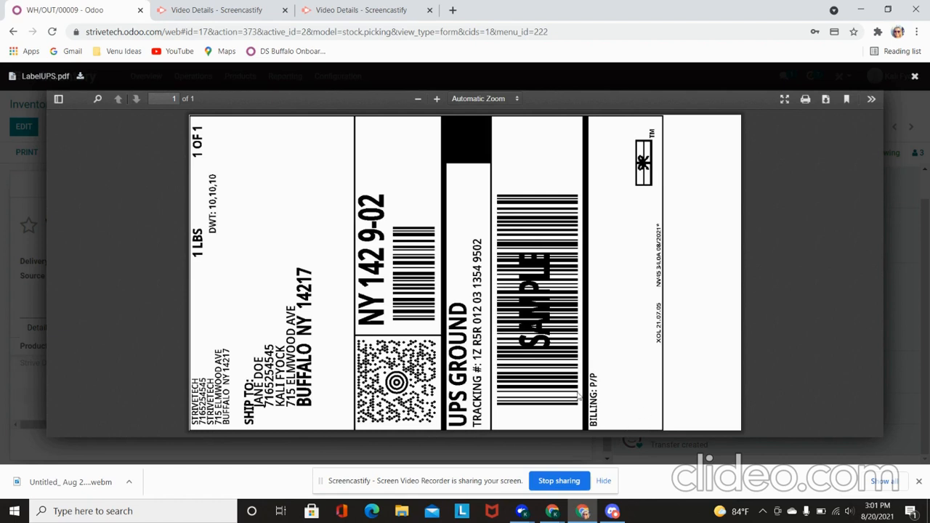
left_click(915, 78)
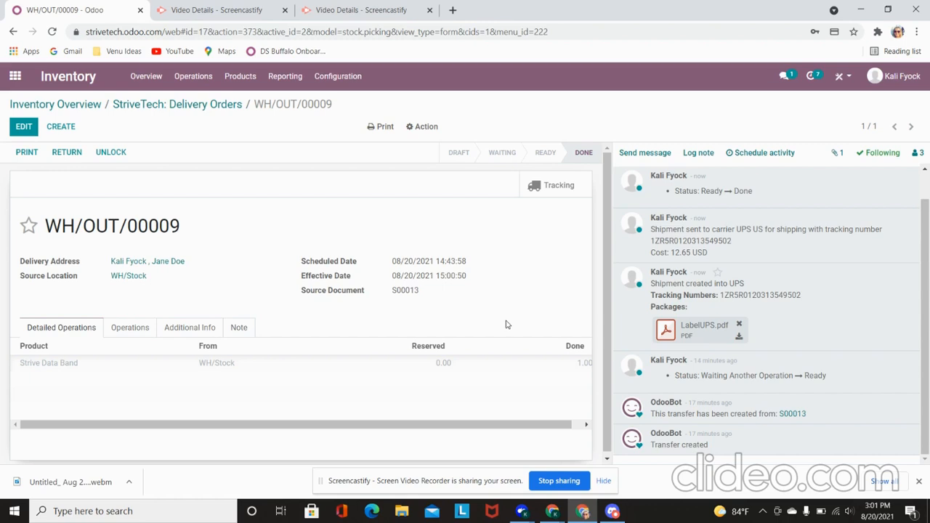
left_click(561, 481)
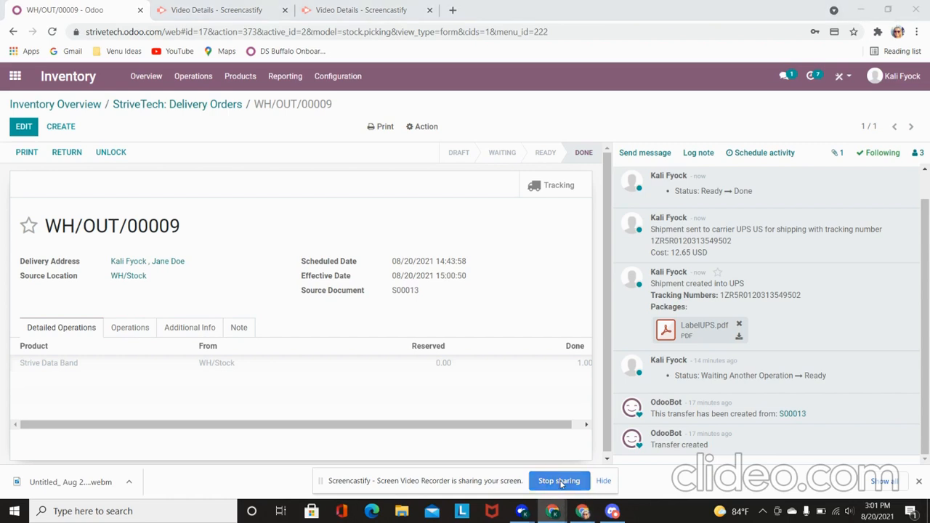